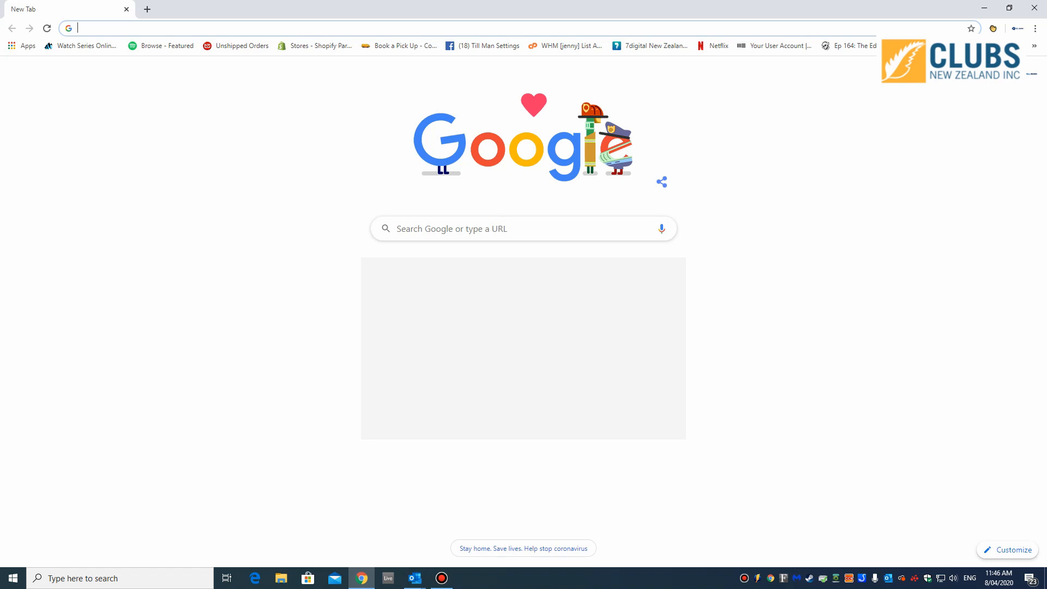
Step: Go to remoteutilities.com and open its download page for Windows
type("re")
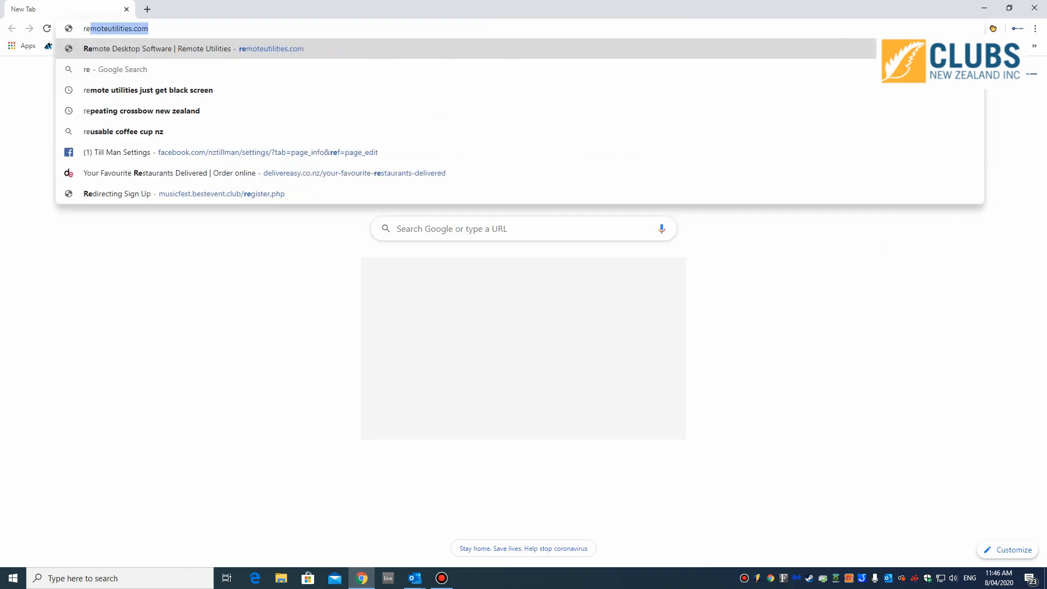
type("mote")
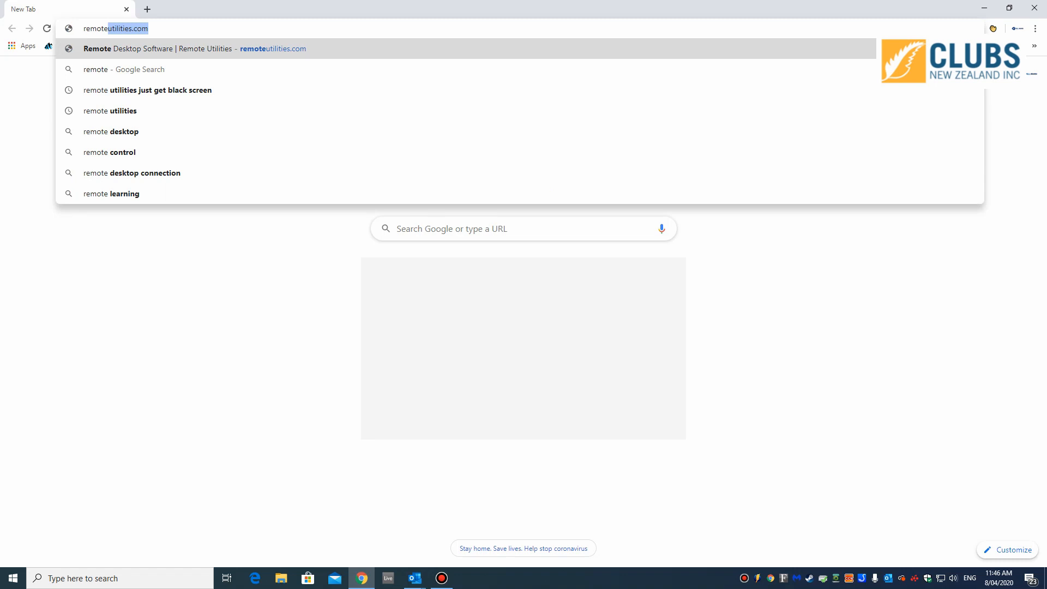
type("ut")
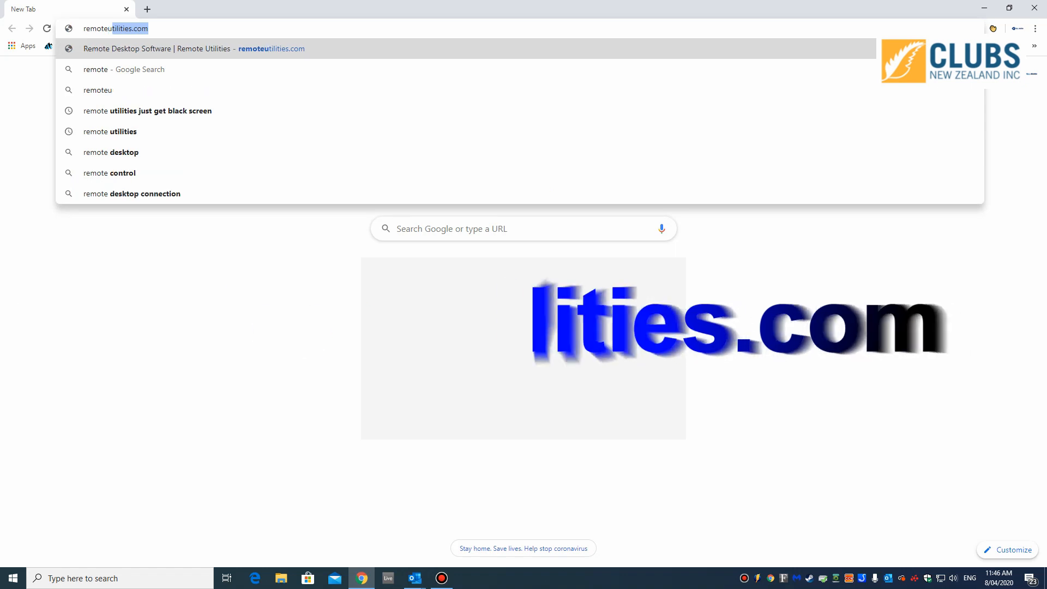
type("ilities")
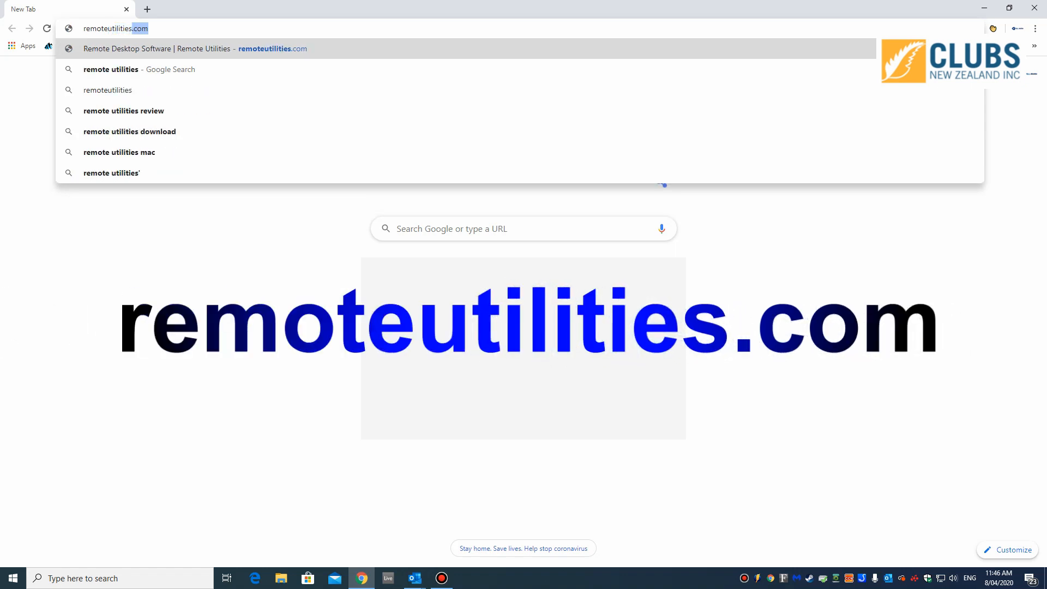
type(".com")
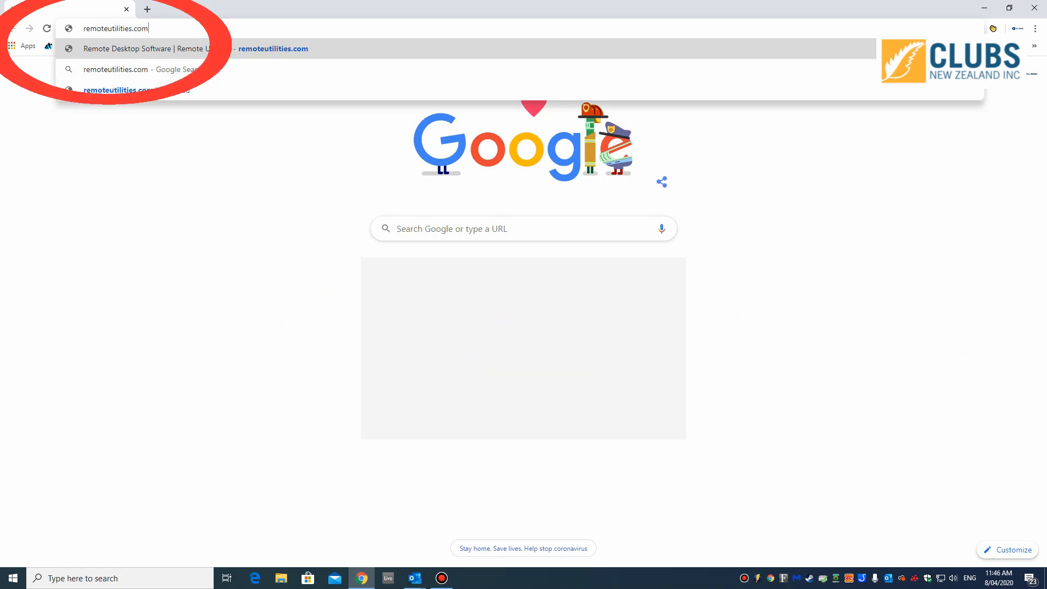
key("Return")
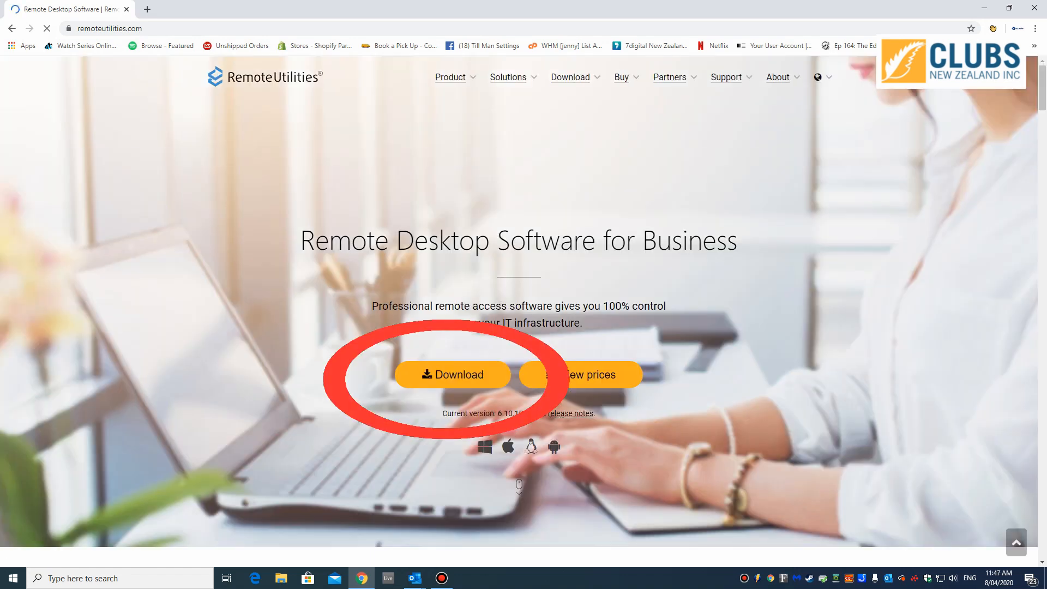
left_click(452, 374)
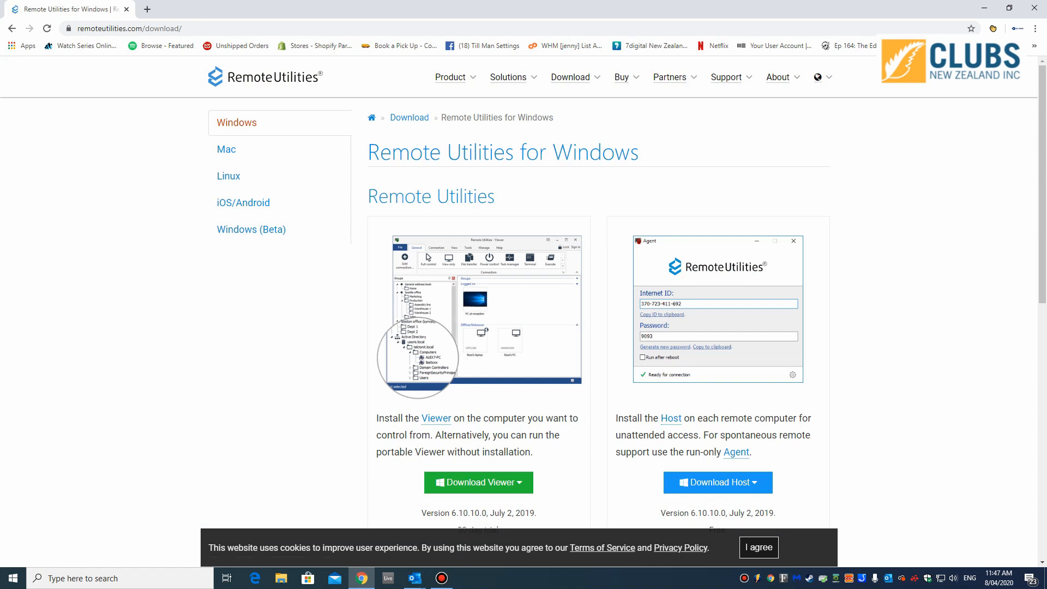
Step: Review the Windows downloads and download the installable Host as an .exe file
scroll(627, 305, "down", 3)
scroll(627, 306, "up", 2)
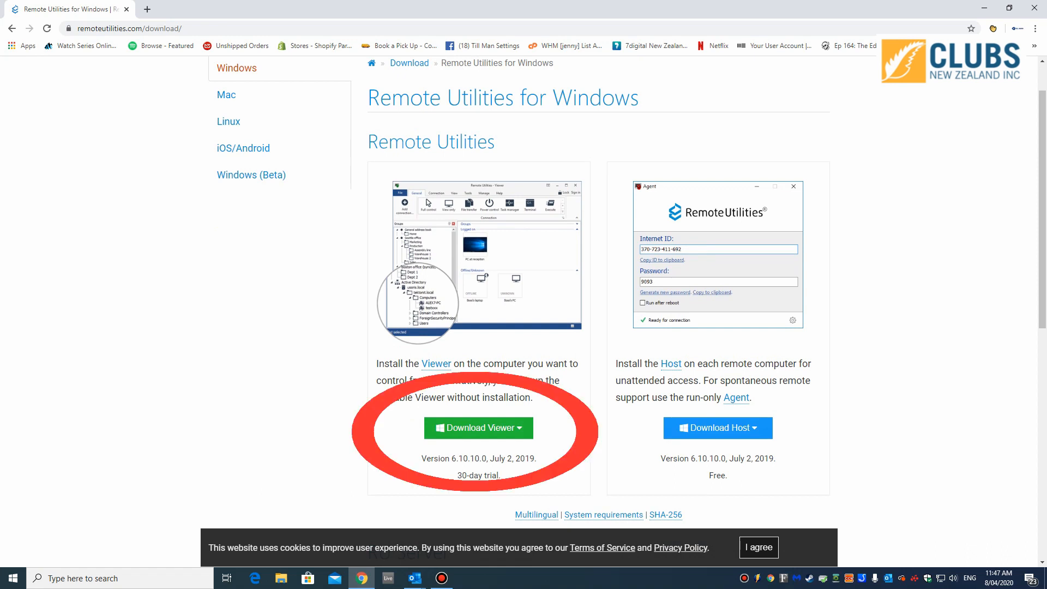
scroll(523, 306, "down", 4)
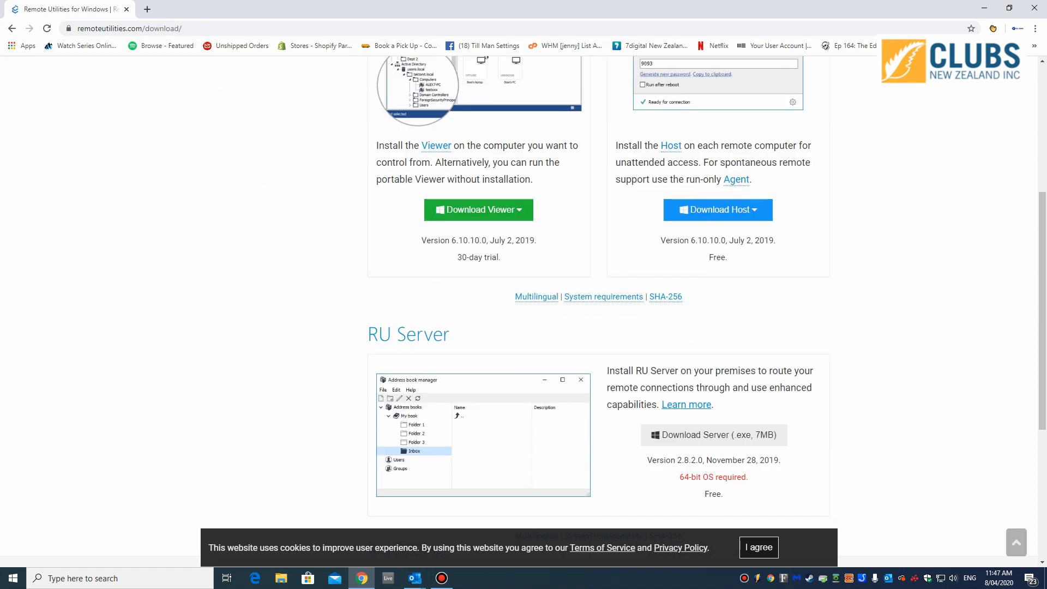
scroll(523, 305, "down", 3)
scroll(524, 305, "up", 2)
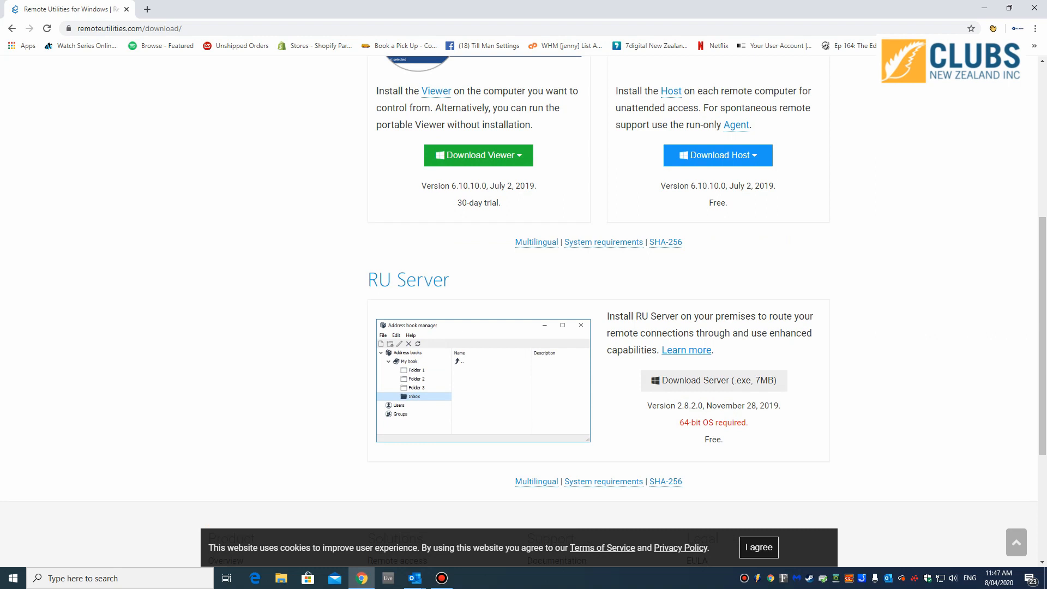
scroll(524, 305, "up", 3)
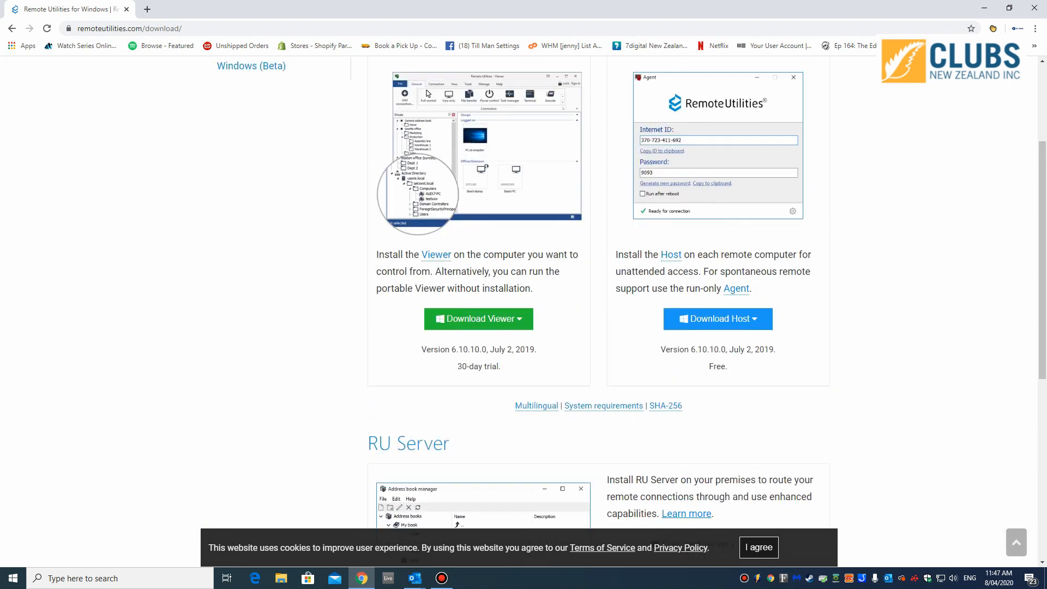
scroll(524, 305, "up", 2)
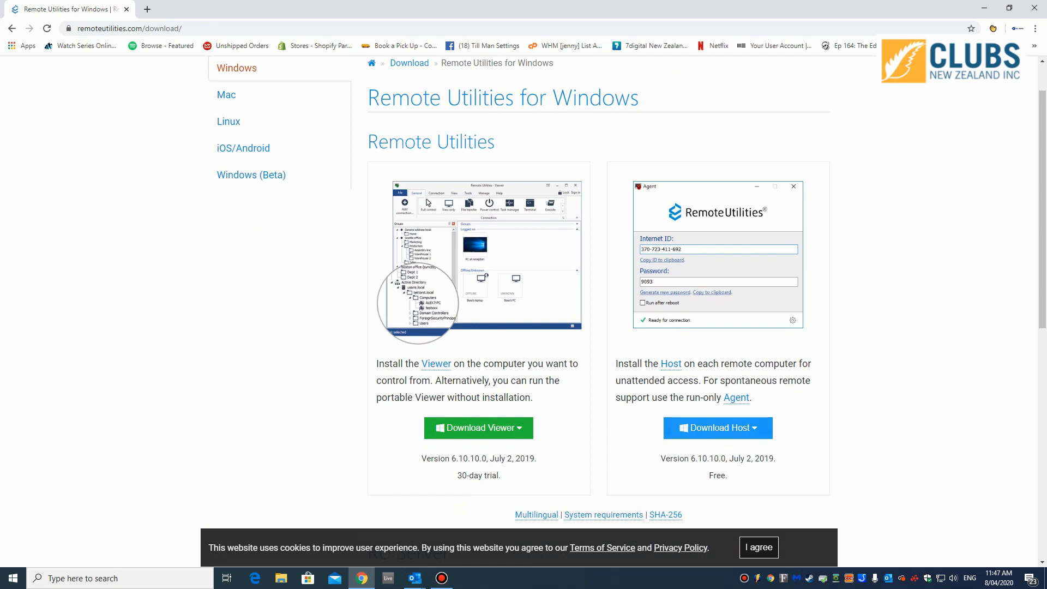
left_click(717, 427)
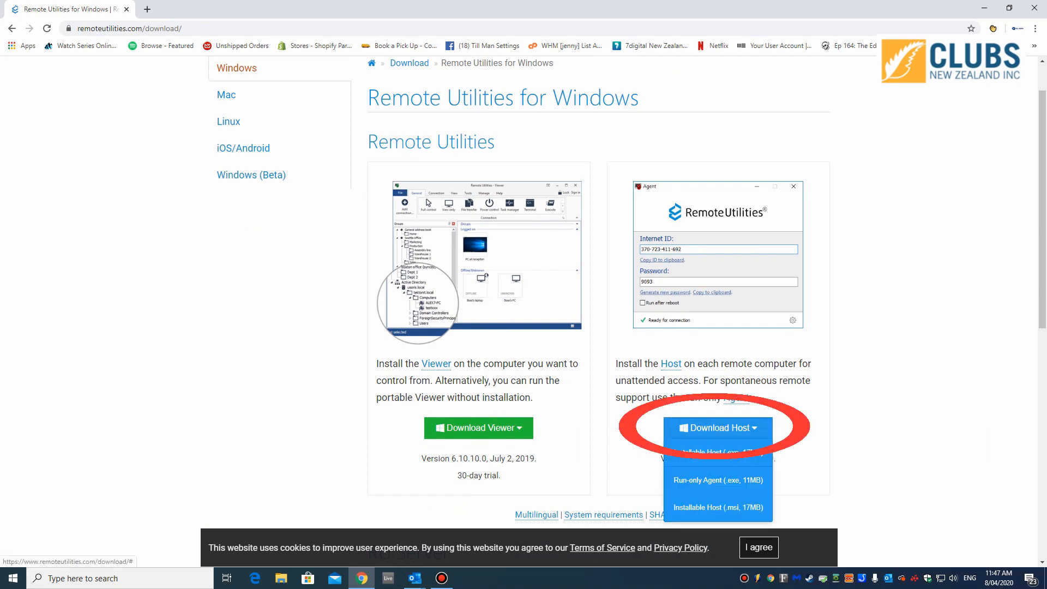
left_click(718, 452)
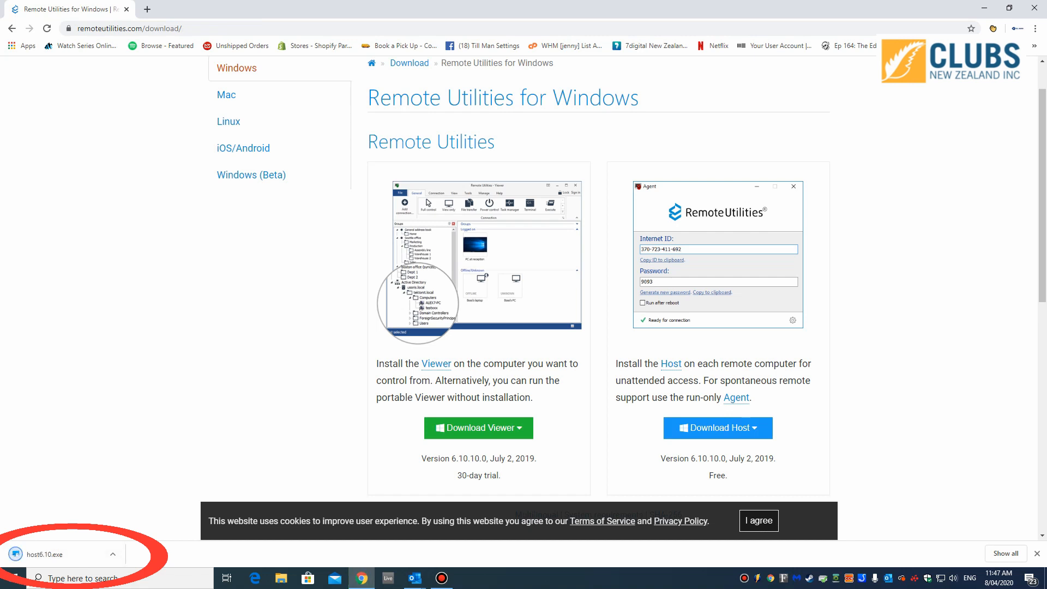
Step: Run host6.10.exe from the Downloads folder in File Explorer, then minimize the folder window
left_click(282, 578)
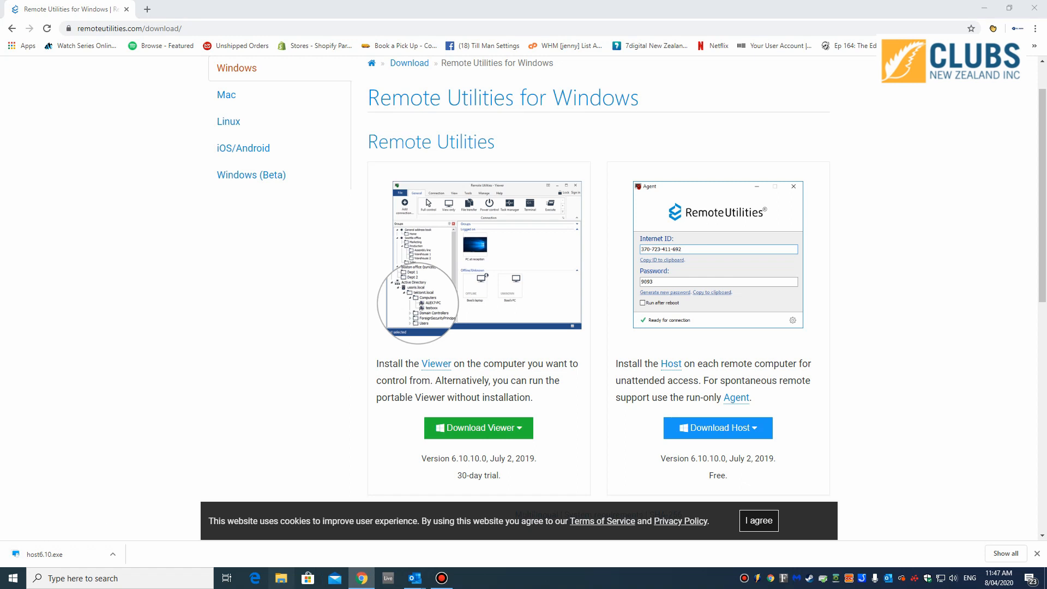
double_click(319, 179)
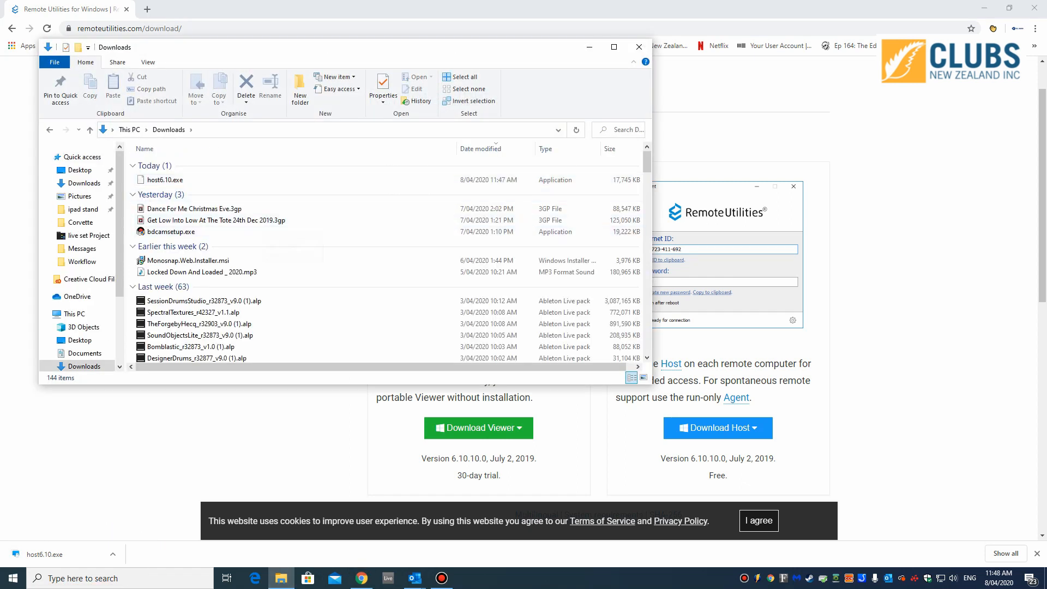
scroll(321, 195, "down", 1)
scroll(321, 195, "up", 1)
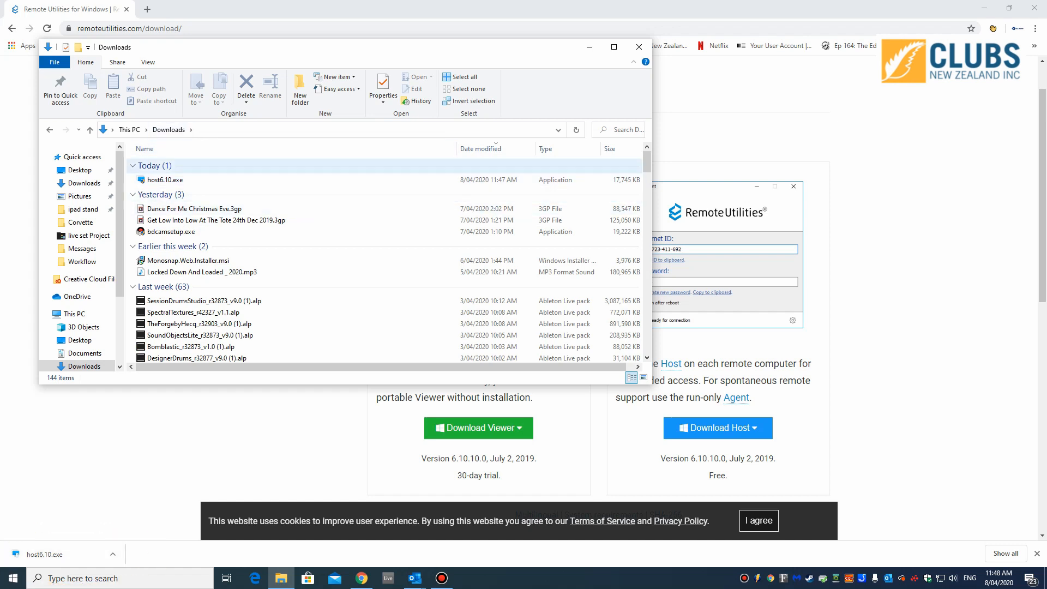
left_click(174, 180)
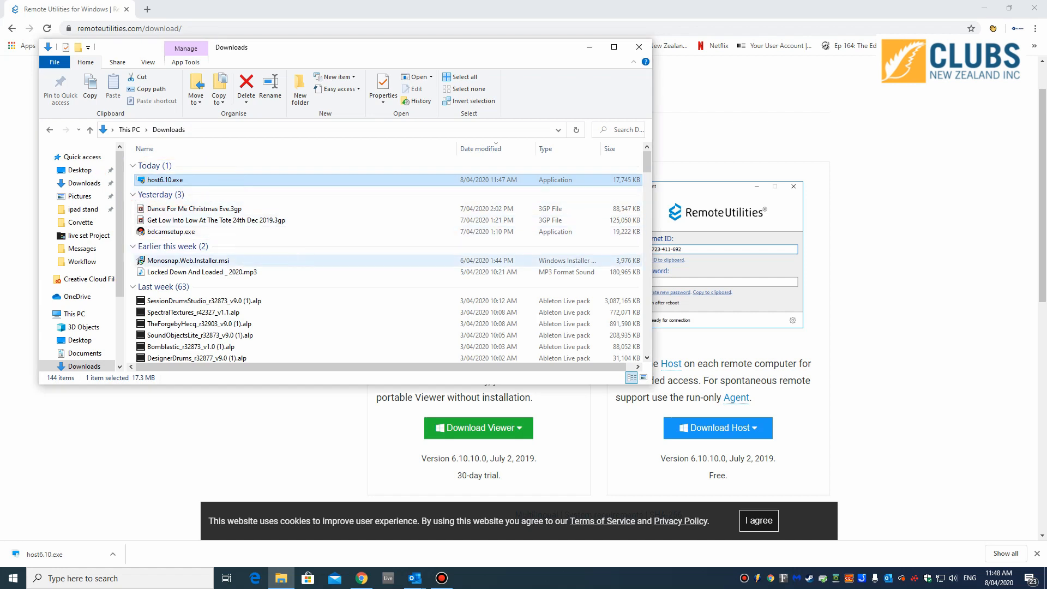
left_click(289, 331)
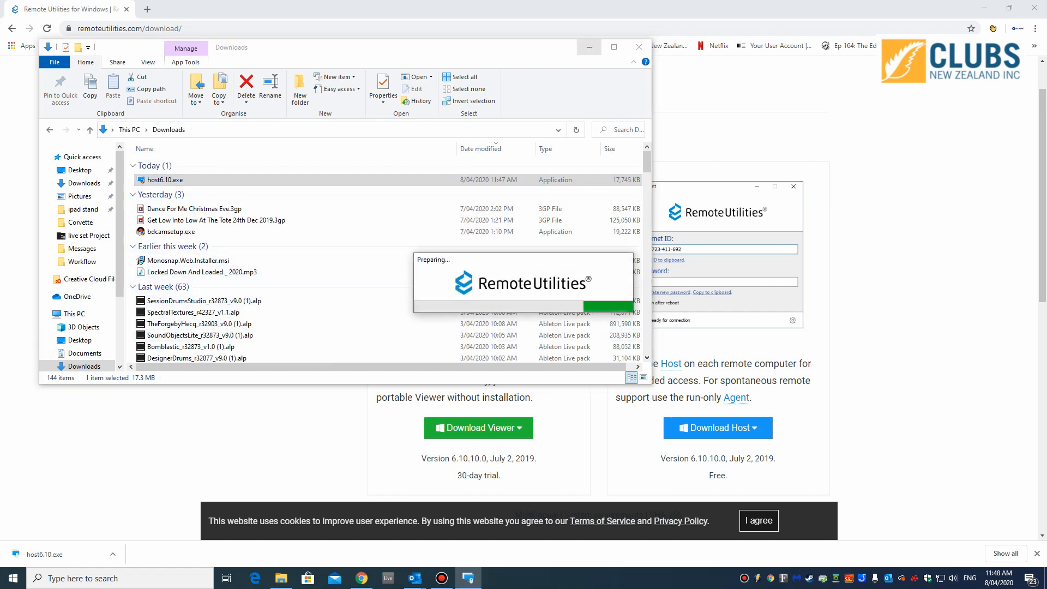
left_click(589, 47)
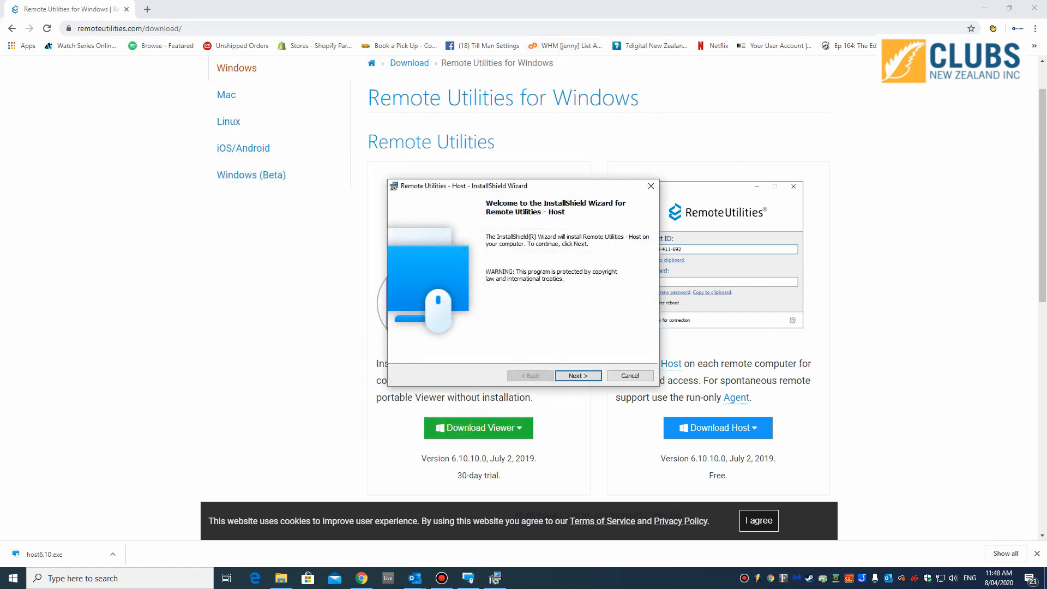
Step: Accept the license terms and install Remote Utilities - Host with the default destination folder and installation options
key("Return")
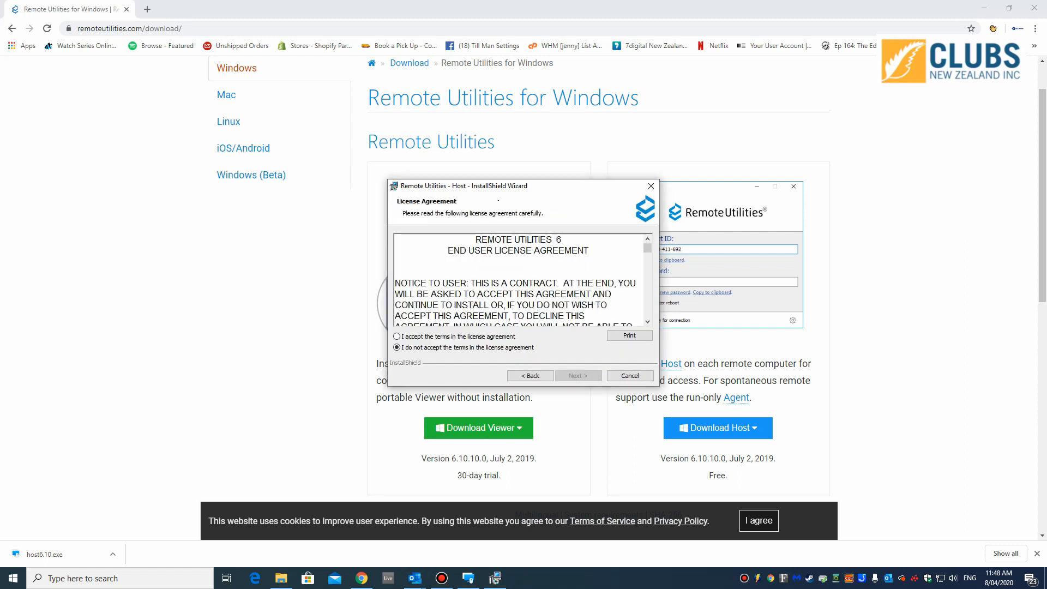
key("alt+a")
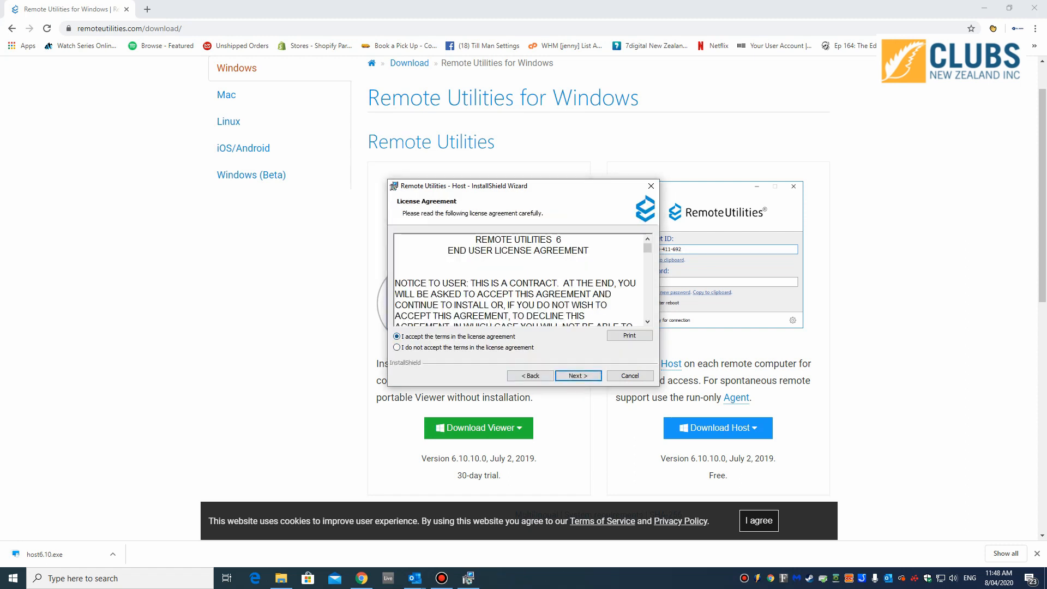
key("Return")
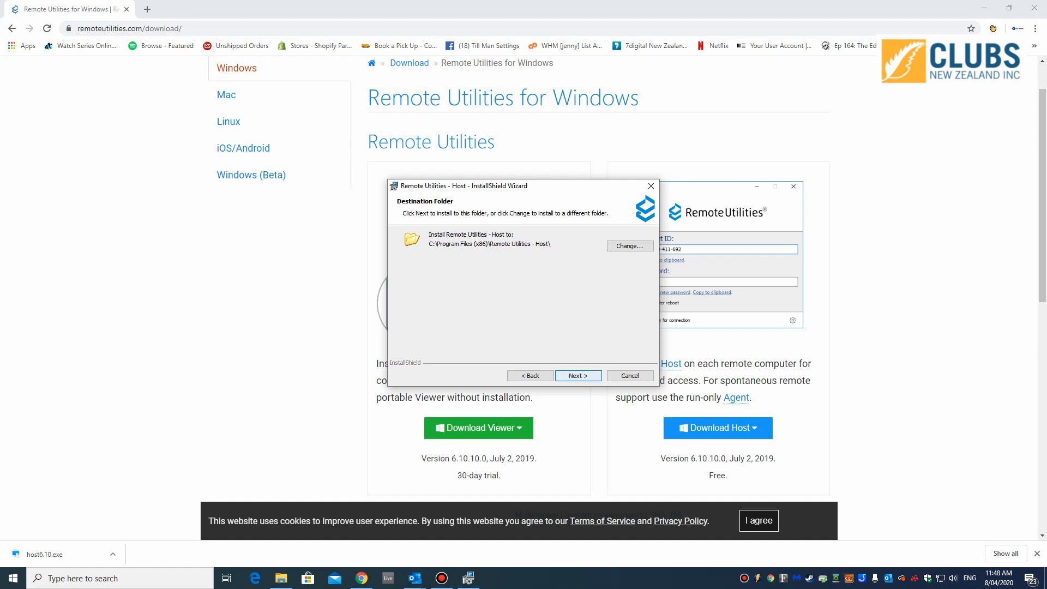
key("Return")
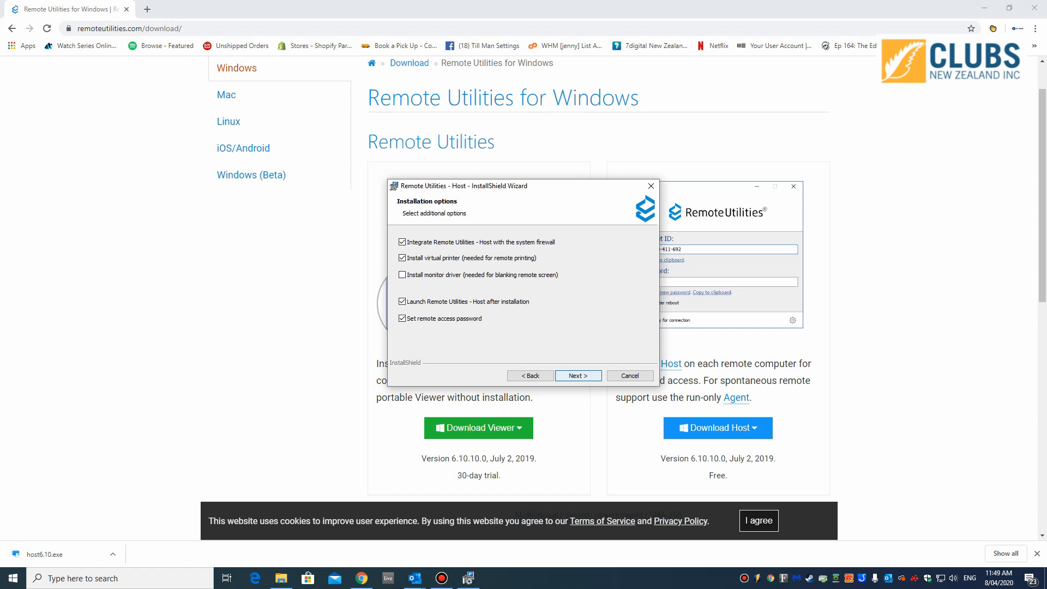
key("Return")
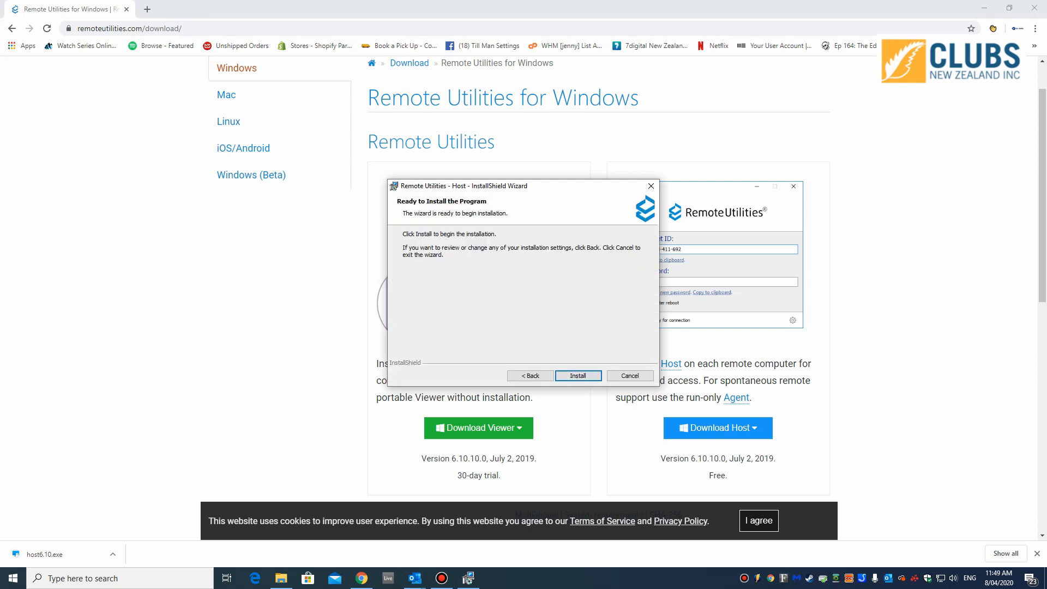
key("Return")
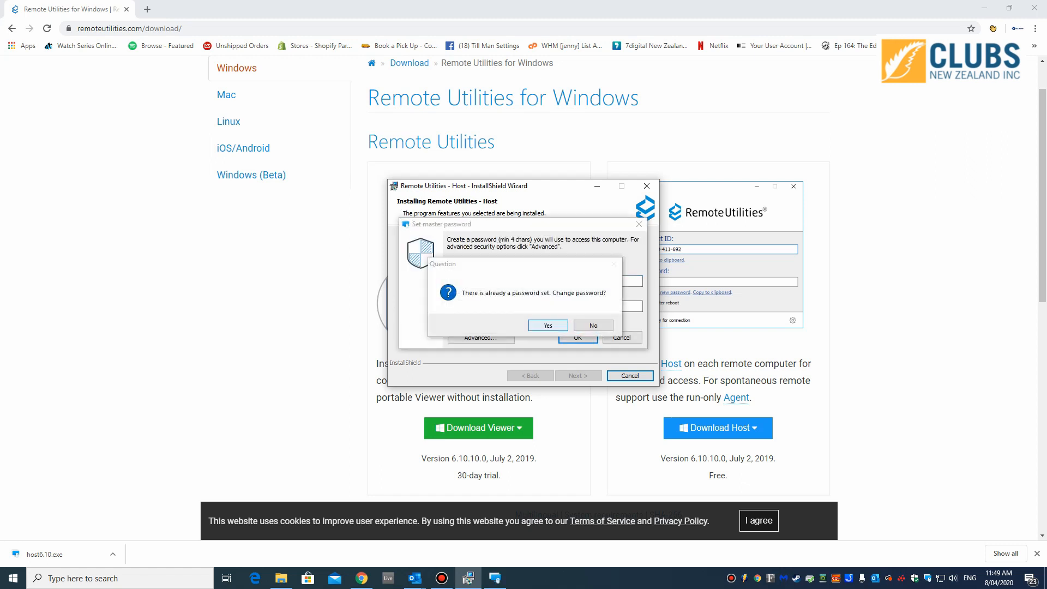
Step: Decline changing the already set access password and finish the Host installation wizard
left_click_drag(545, 265, 421, 357)
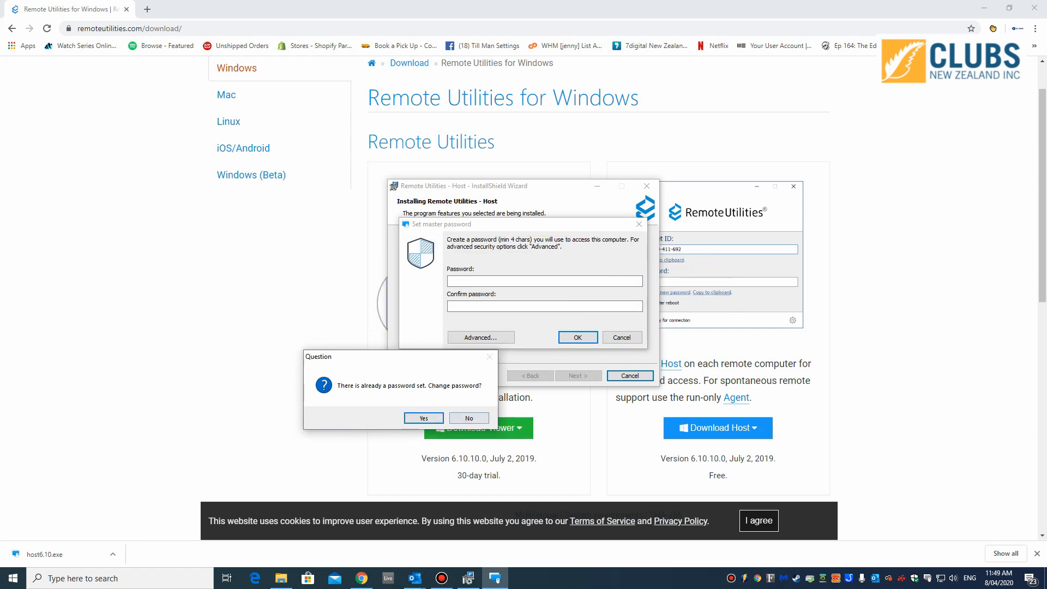
left_click(469, 418)
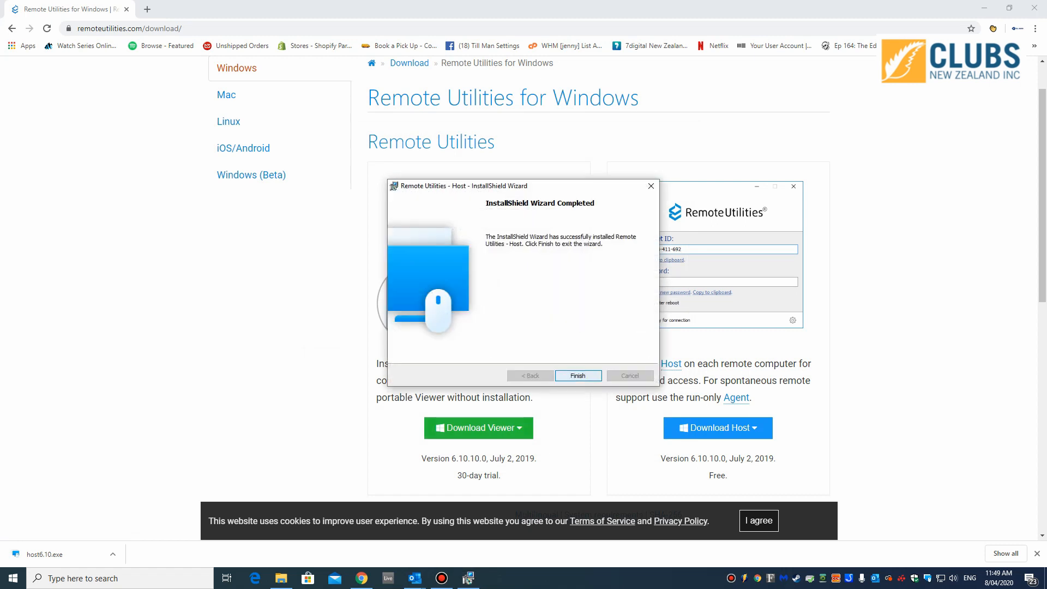
key("Return")
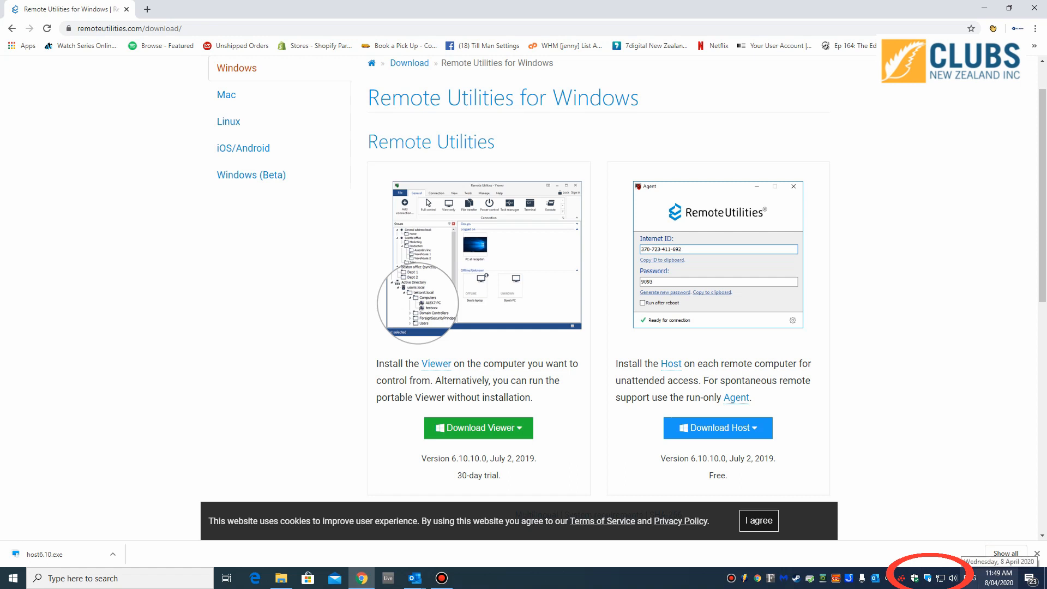
Step: Open the Internet-ID connection settings of the running Remote Utilities Host
mouse_move(929, 578)
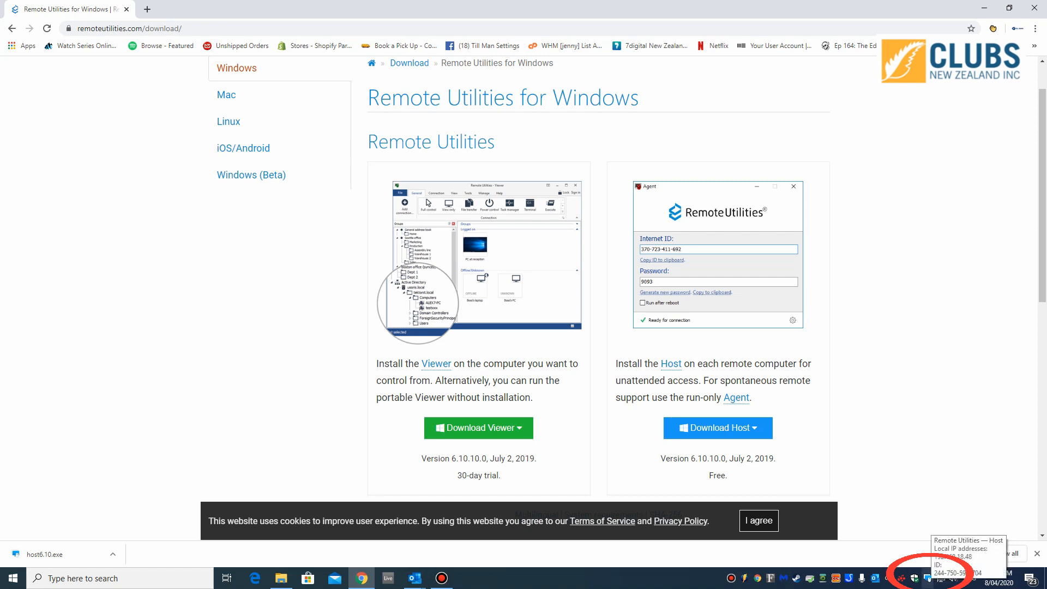
right_click(927, 578)
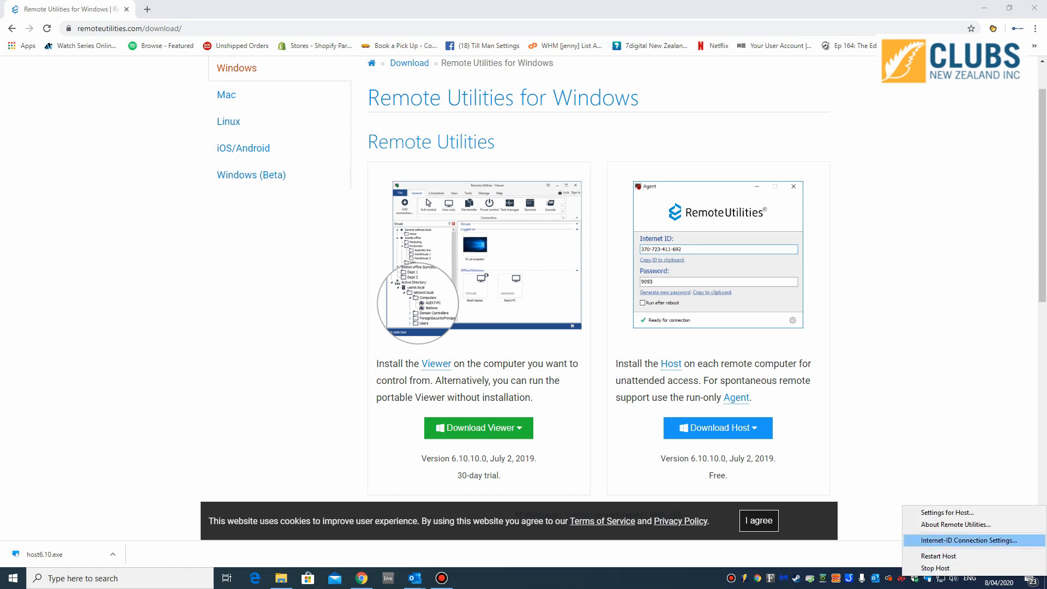
left_click(968, 540)
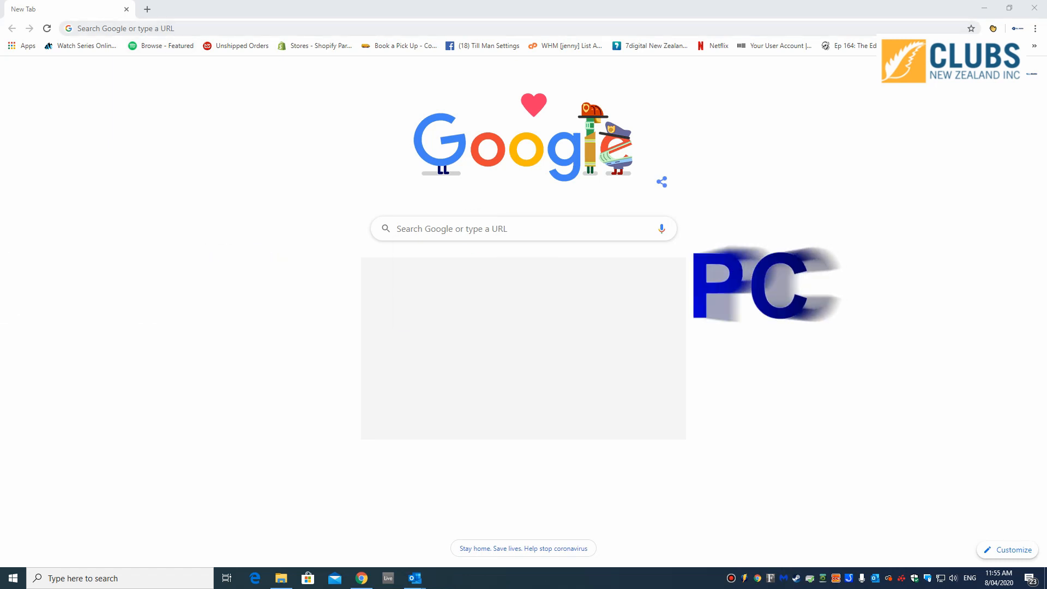
Step: Load the remoteutilities.com home page from the new browser tab
key("ctrl+l")
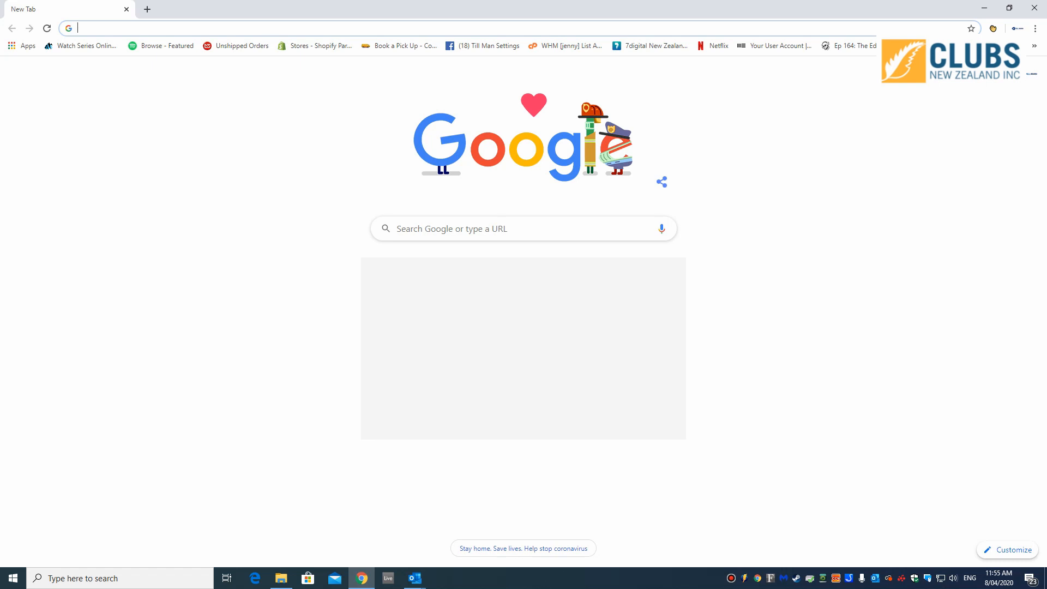
type("remoteutilities.com")
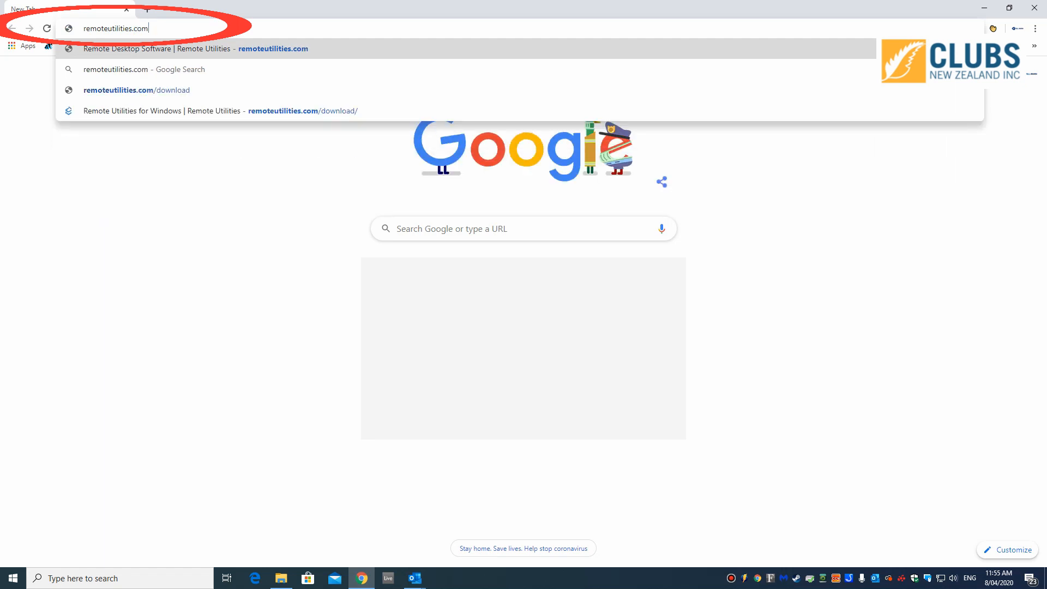
key("Return")
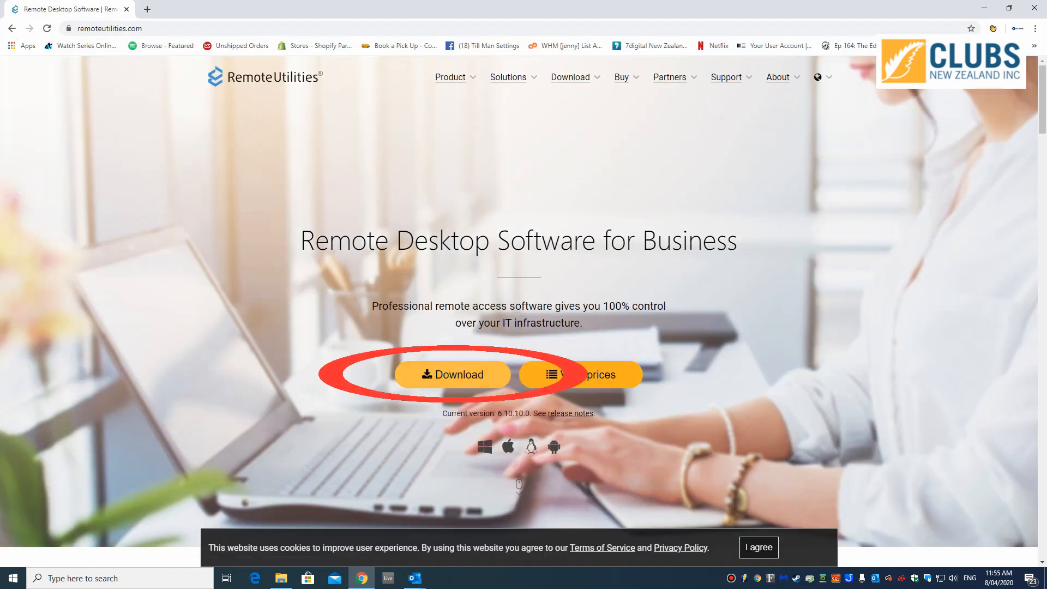
Step: Download the installable Viewer (.exe) of Remote Utilities for Windows from the website's download page
left_click(452, 375)
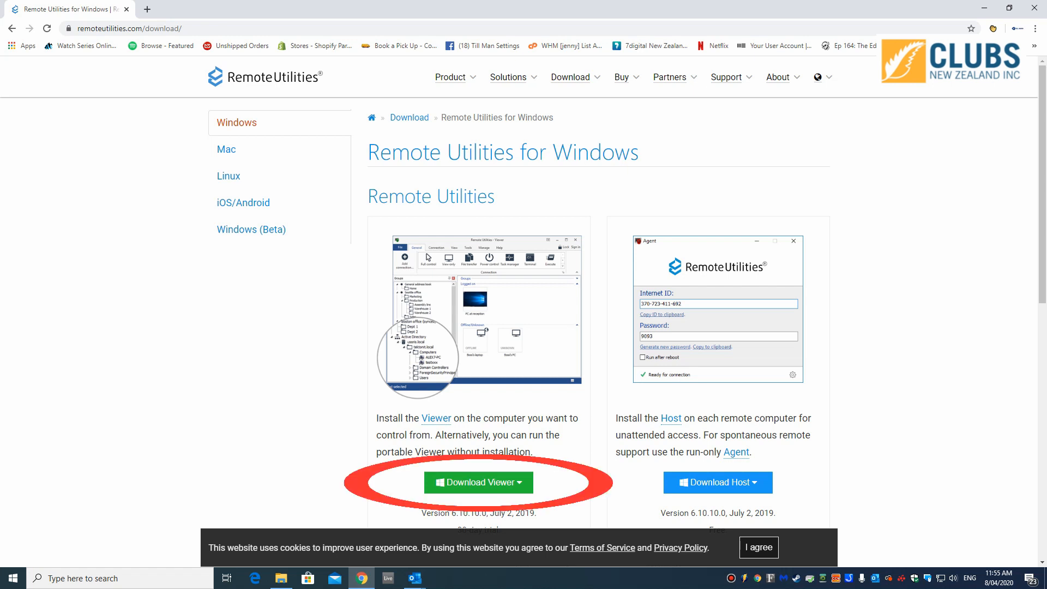
scroll(523, 294, "down", 3)
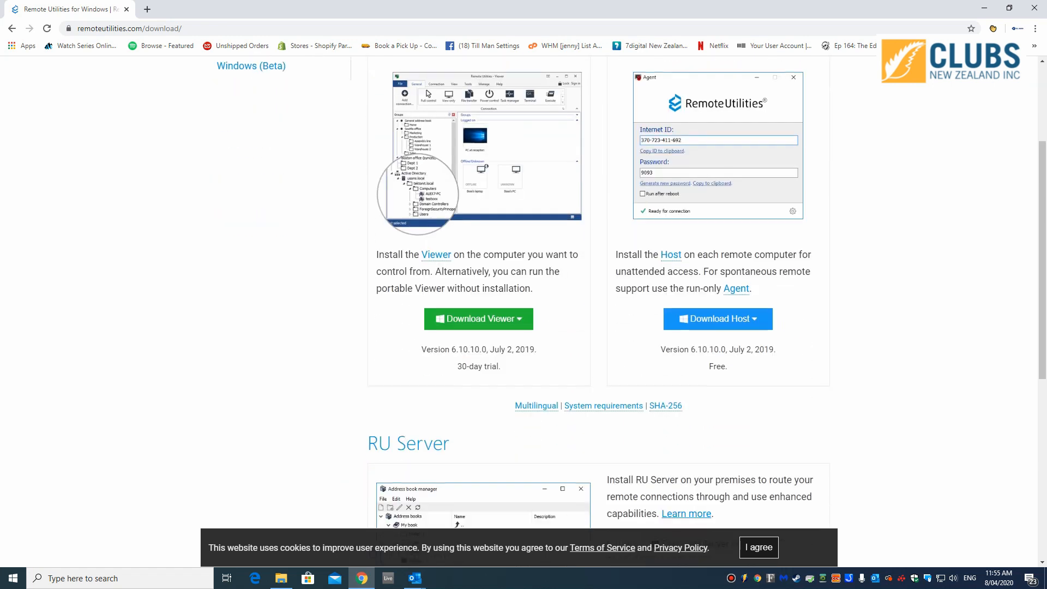
left_click(479, 319)
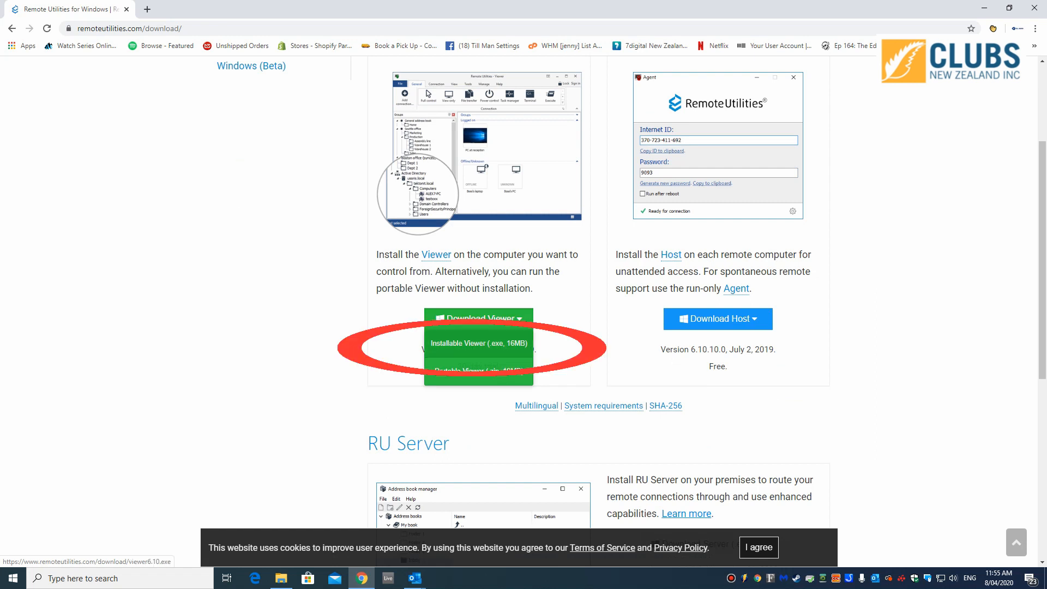
left_click(478, 343)
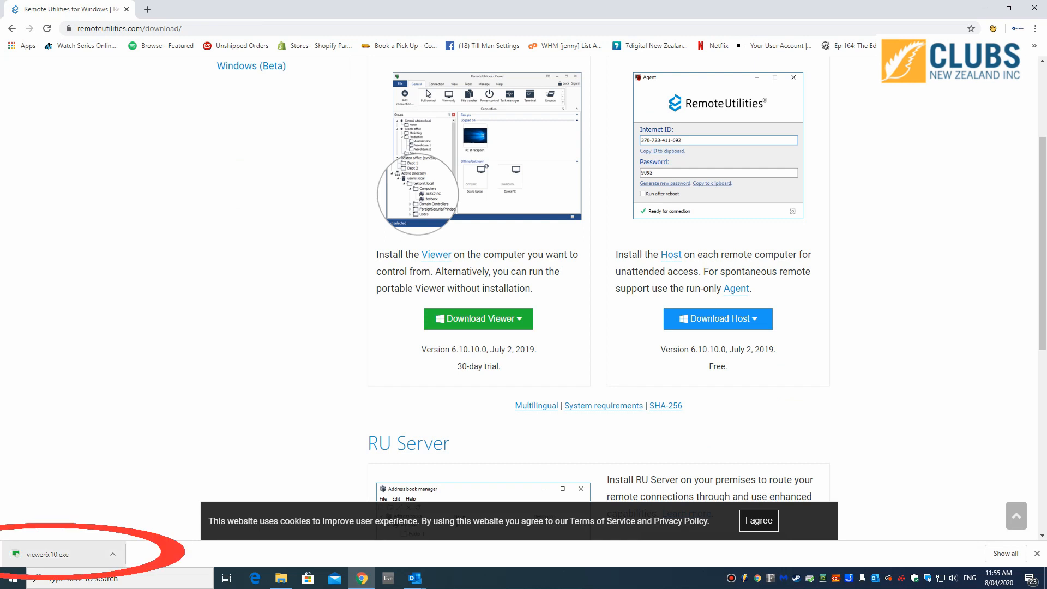
Step: Run viewer6.10.exe from the Downloads folder and allow it to make changes to the device
left_click(281, 578)
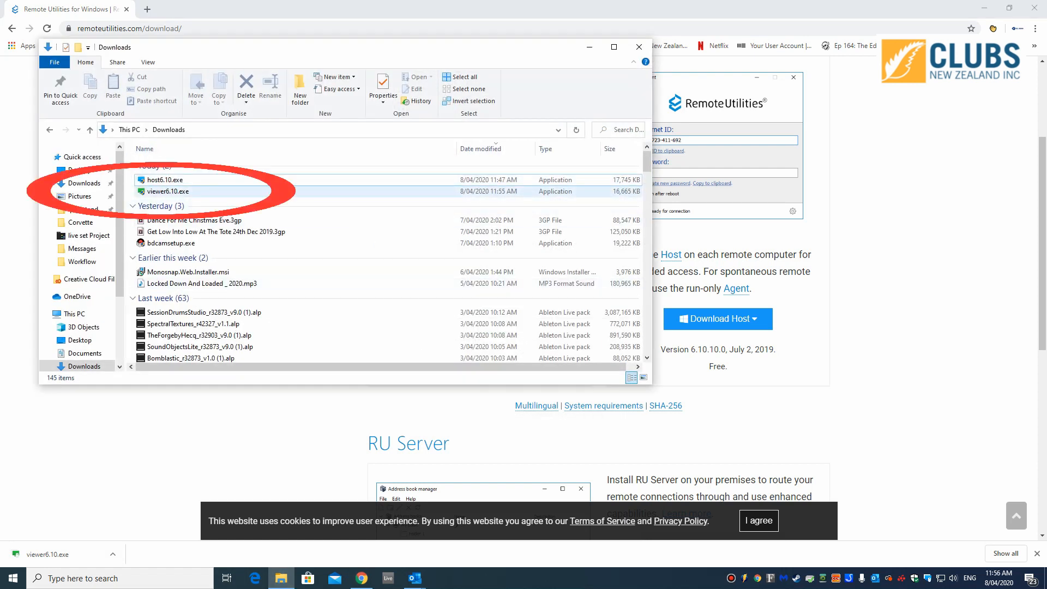
double_click(172, 192)
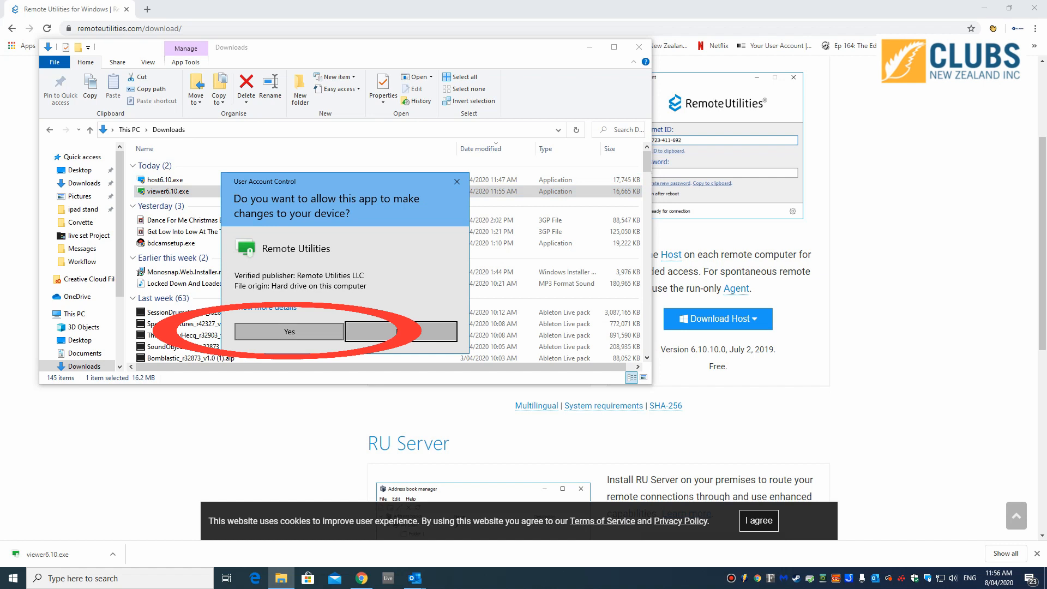
left_click(290, 331)
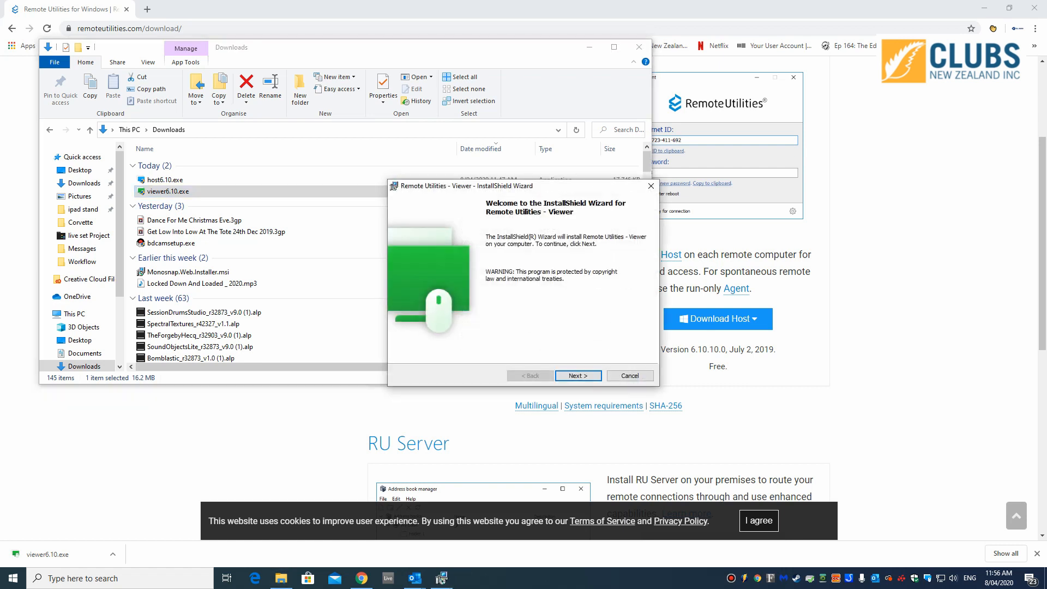
Step: Accept the license terms, install Remote Utilities - Viewer in the default destination folder, and finish the wizard with launching the Viewer enabled
key("Return")
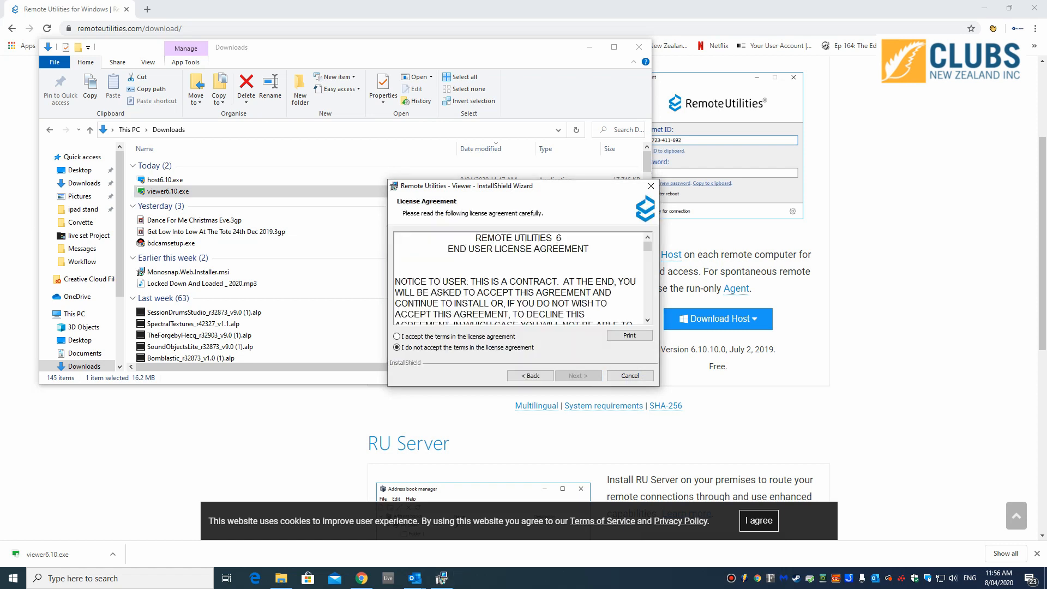
left_click(397, 337)
key("Return")
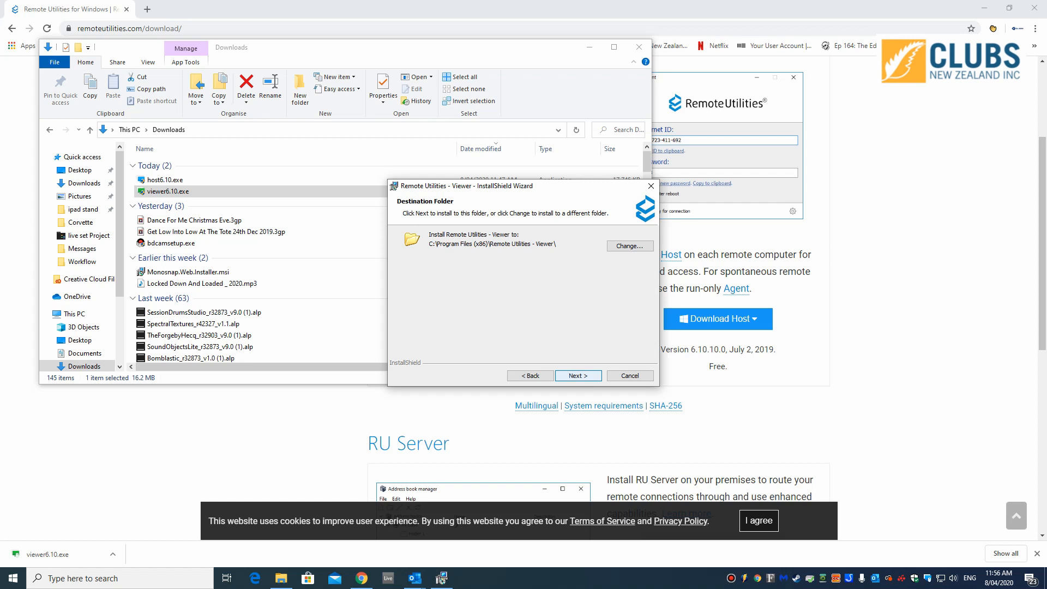
key("Return")
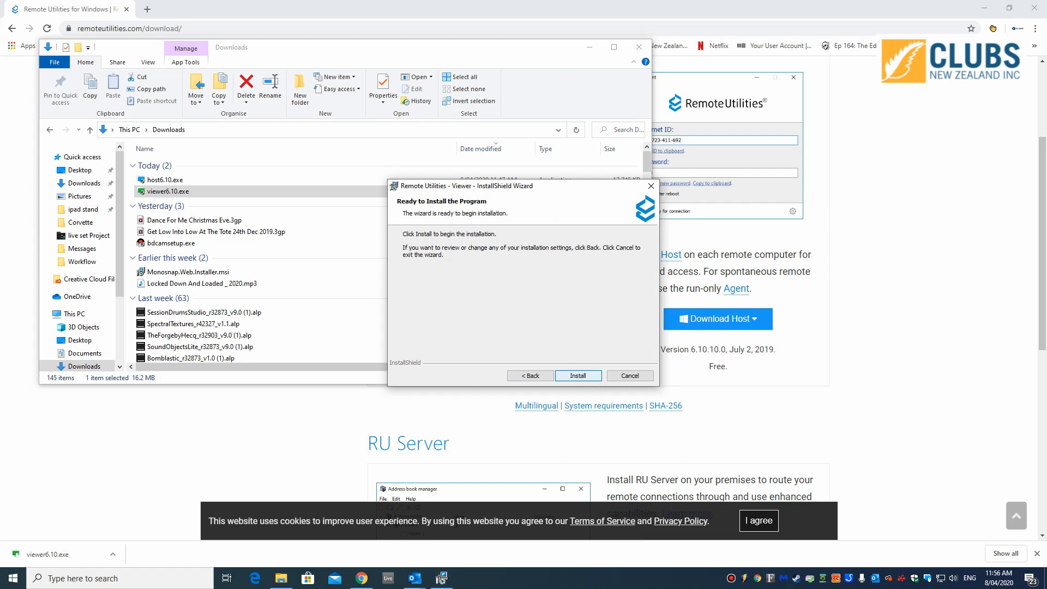
key("Return")
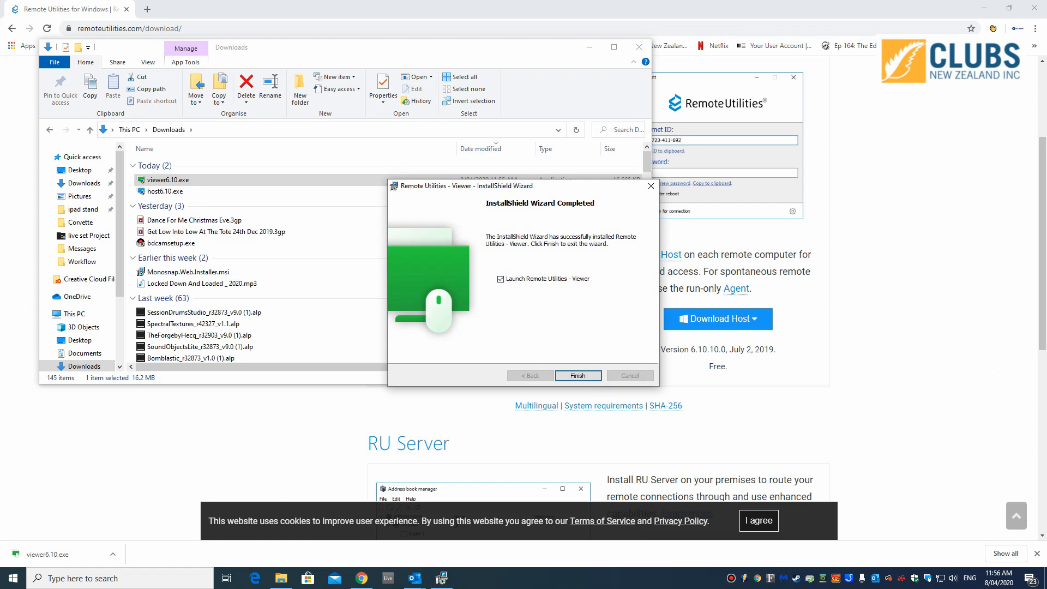
key("Return")
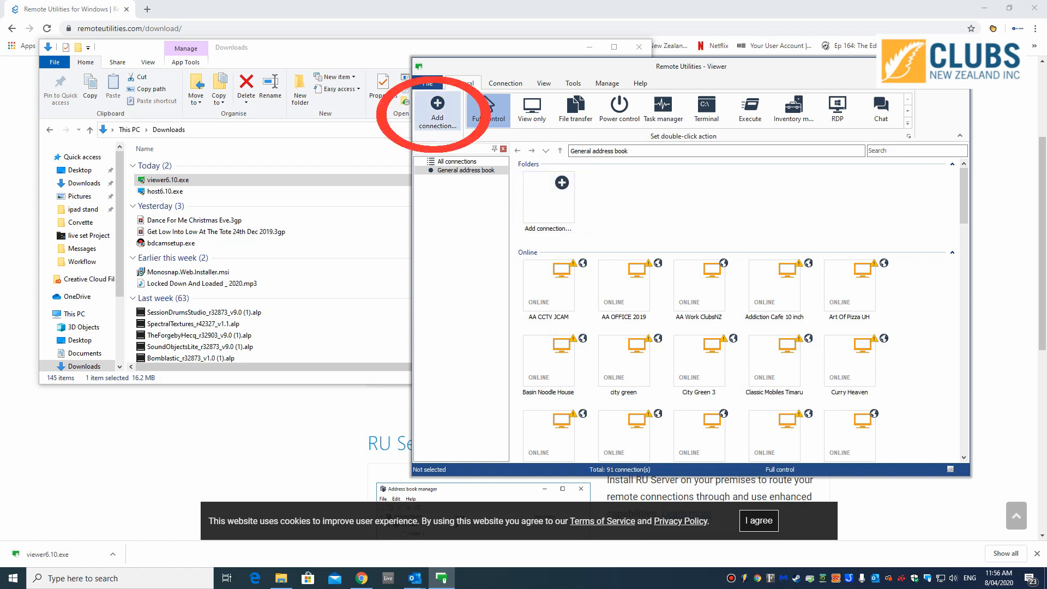
Step: Start a new connection in the Viewer and name it Club Office PC
left_click(438, 112)
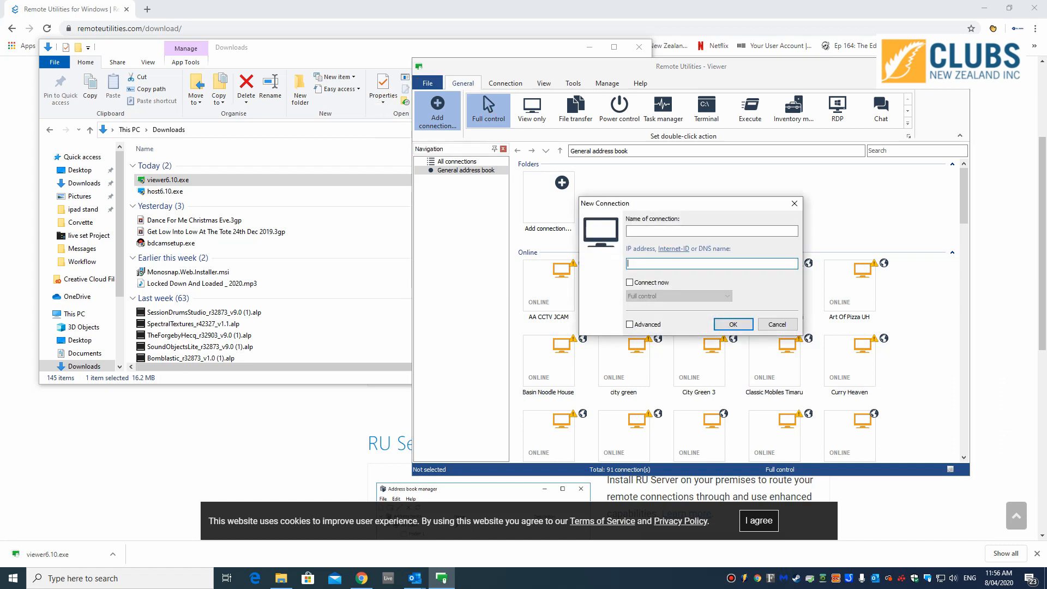
left_click(687, 231)
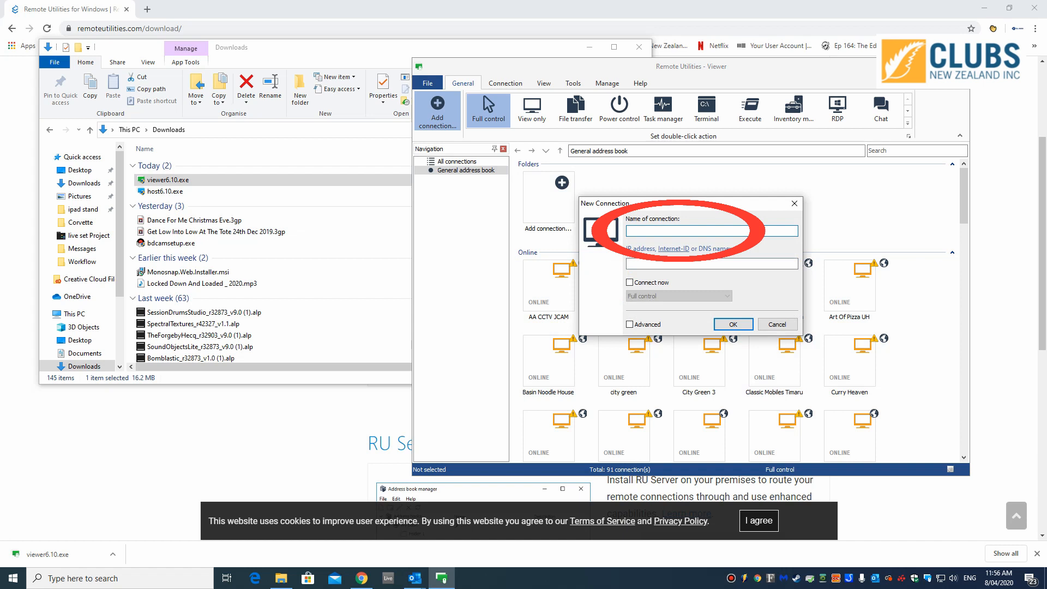
type("Club Offic PC")
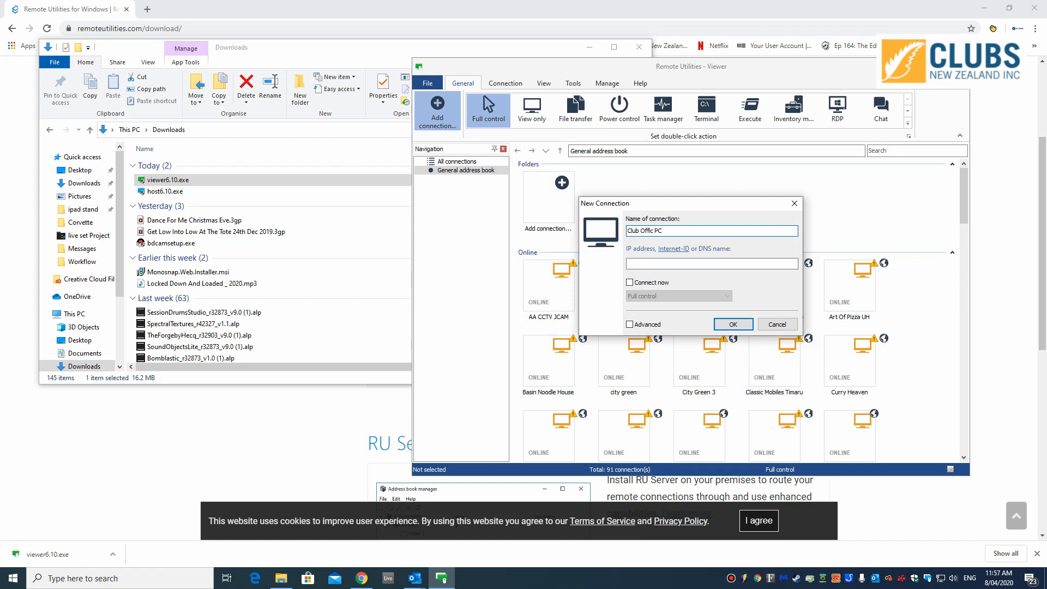
type("e")
key("Tab")
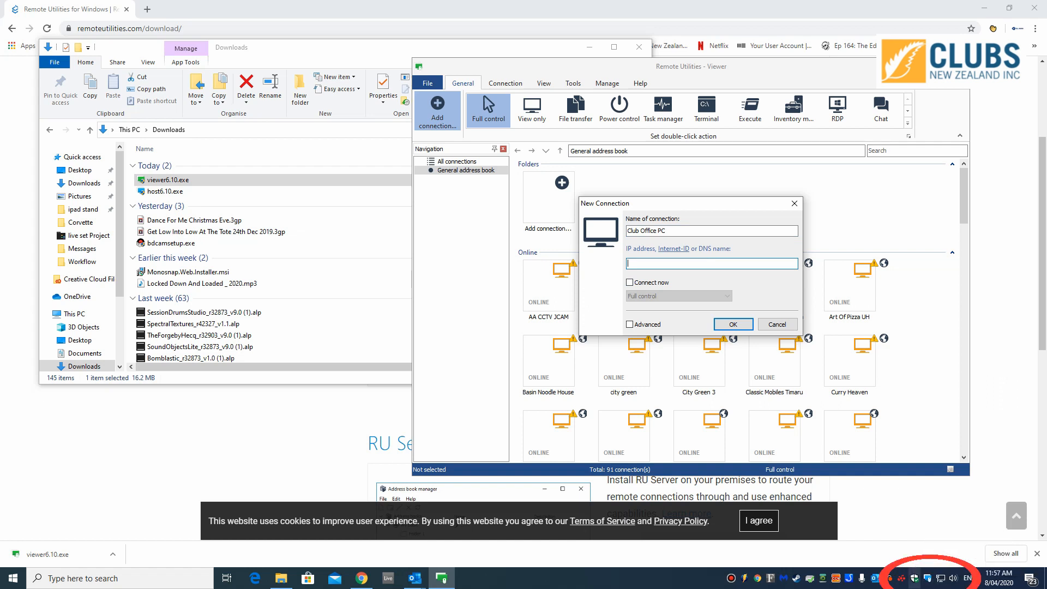
Step: Open the running Host's Internet-ID connection settings to look up the computer's Internet ID
mouse_move(928, 578)
right_click(927, 578)
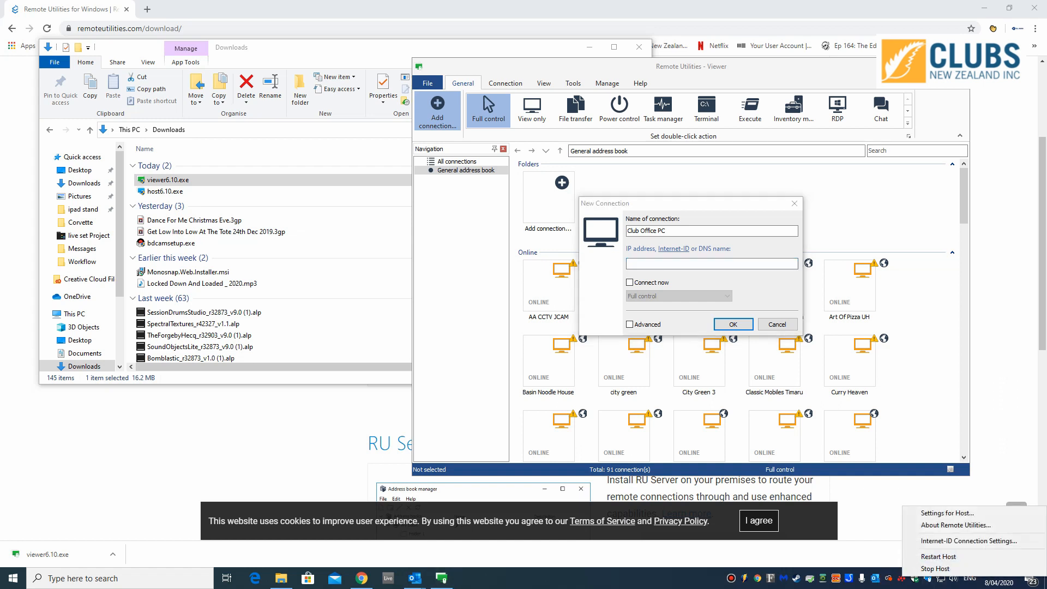
left_click(969, 540)
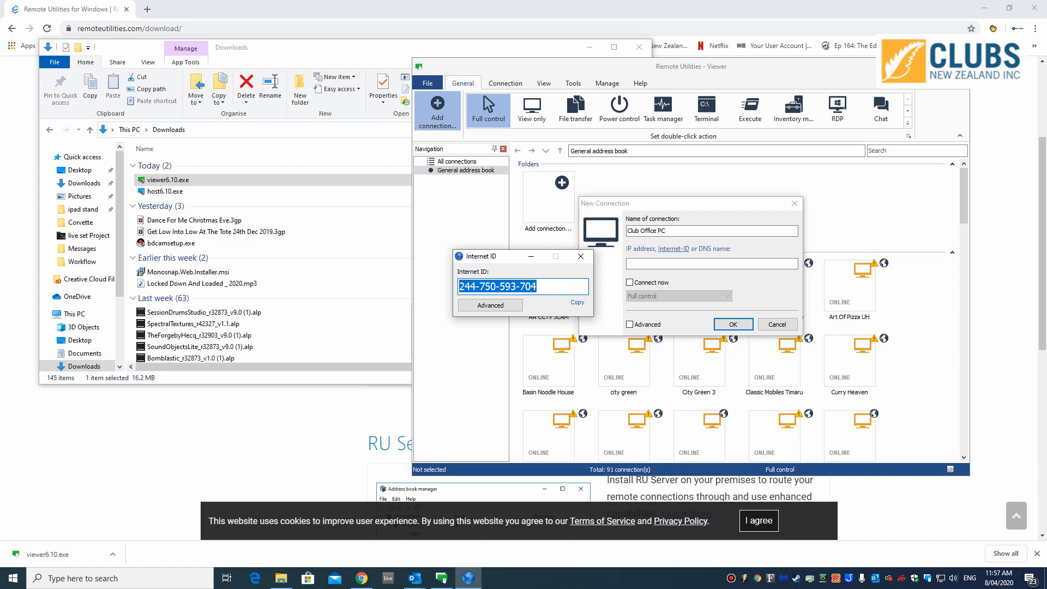
left_click(711, 264)
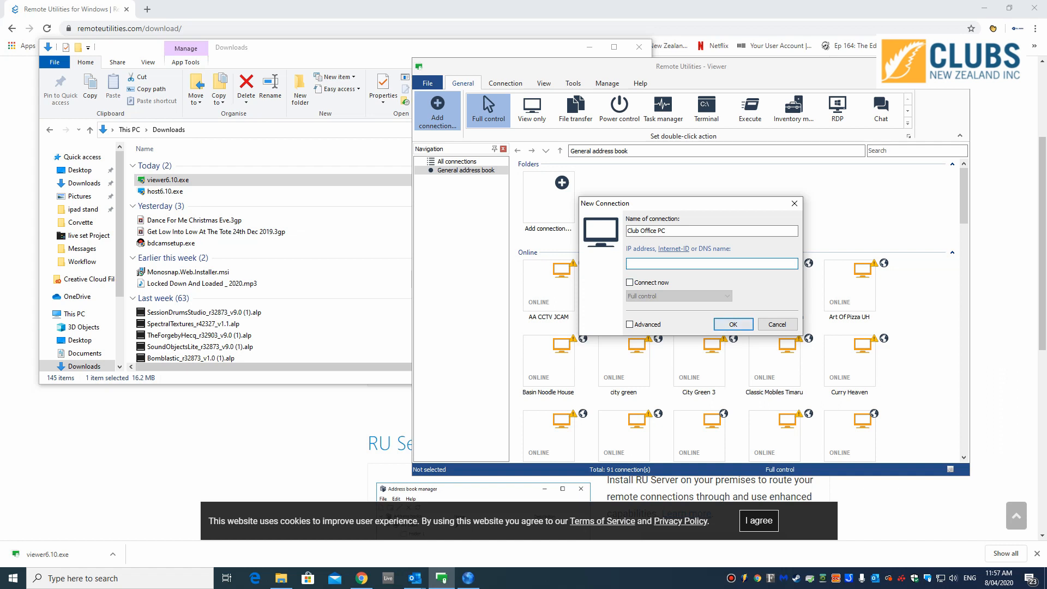
type("111-111-111-111")
key("Return")
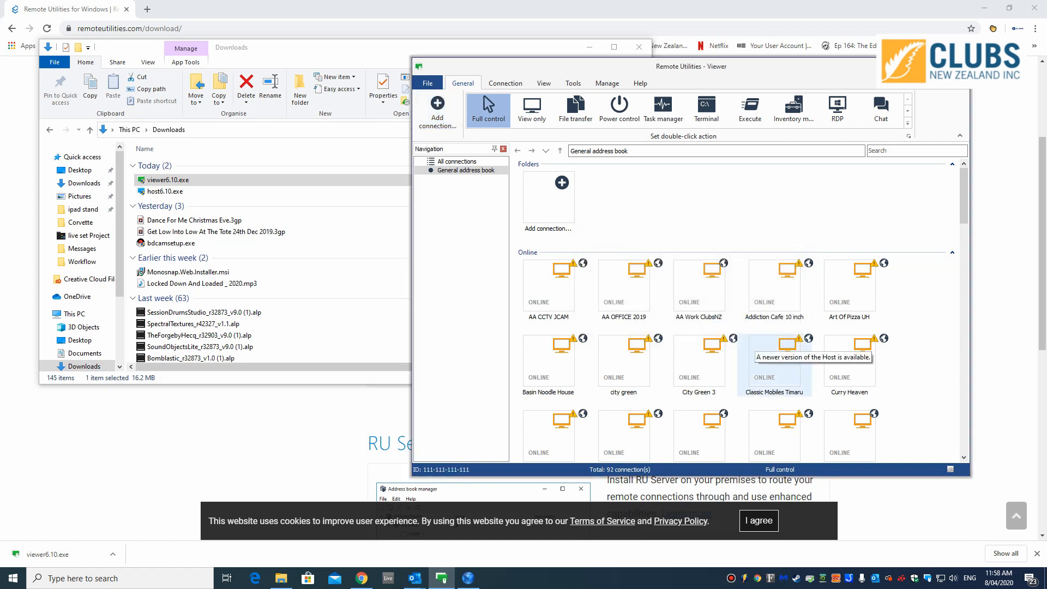
Step: Find the Club Office PC connection among the offline computers in the address book and try to open it
scroll(699, 365, "down", 6)
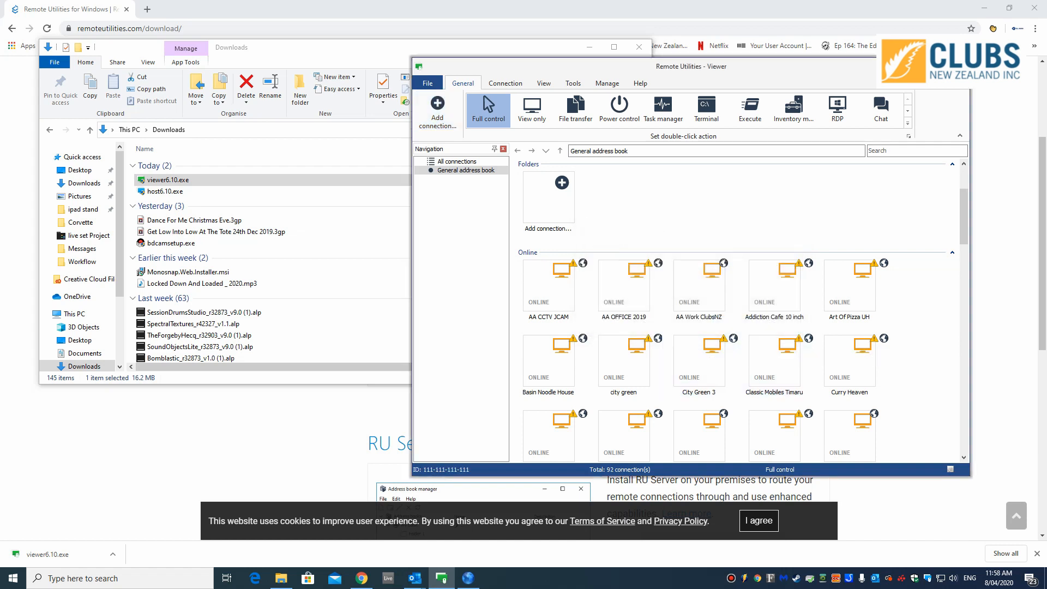
scroll(699, 338, "down", 5)
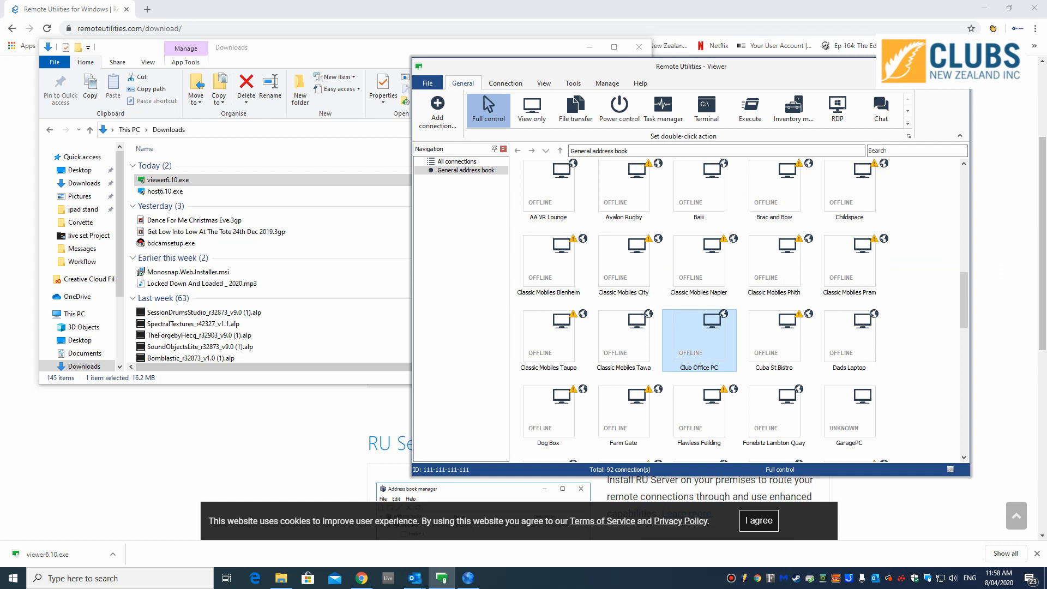
double_click(699, 341)
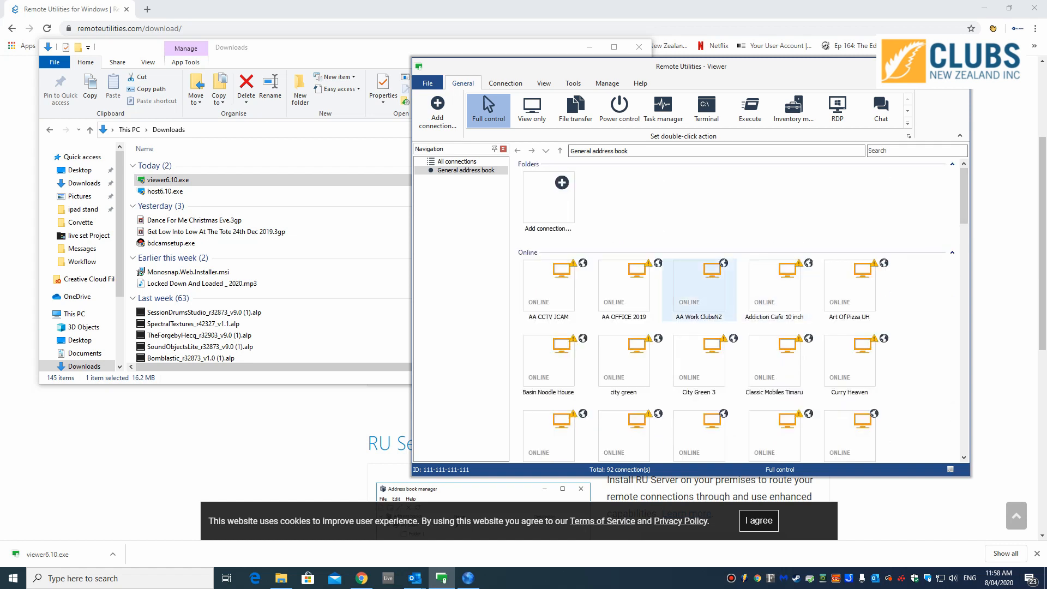
Step: Connect to the online computer AA Work ClubsNZ in full control mode and look over its remote desktop
double_click(700, 287)
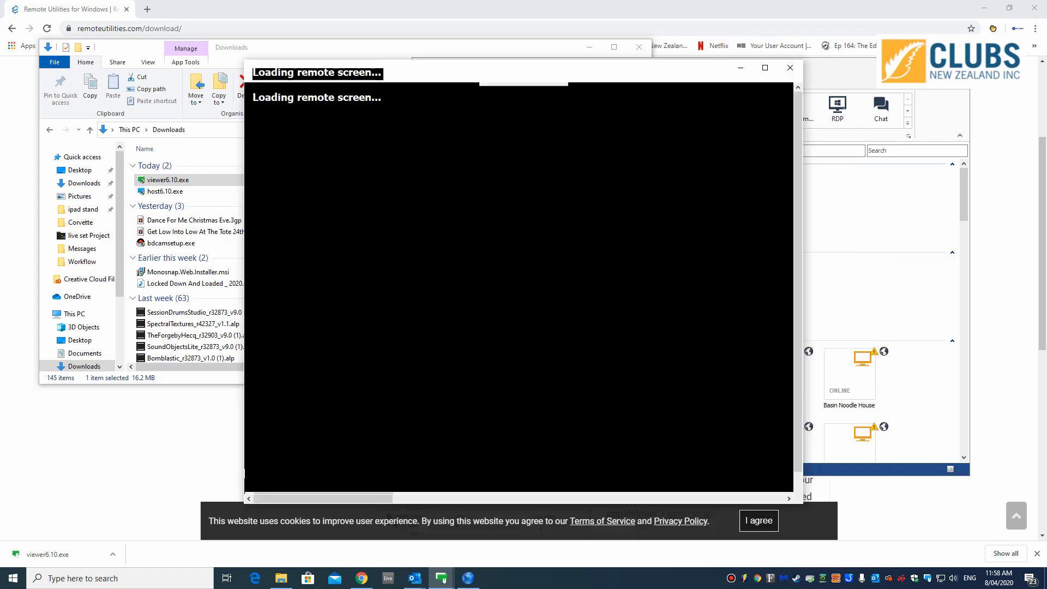
scroll(518, 288, "down", 3)
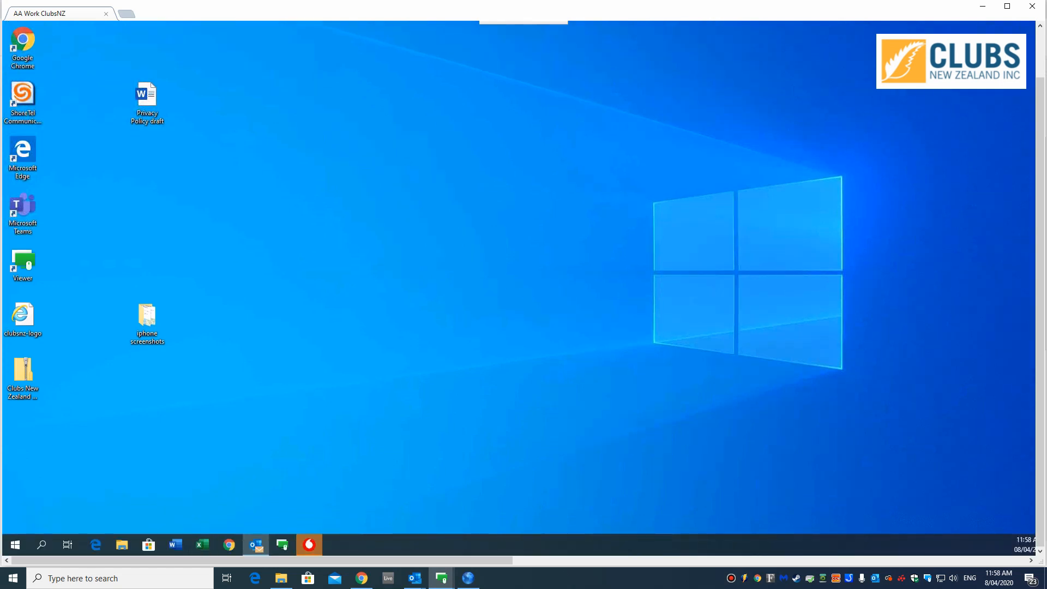
scroll(518, 288, "up", 3)
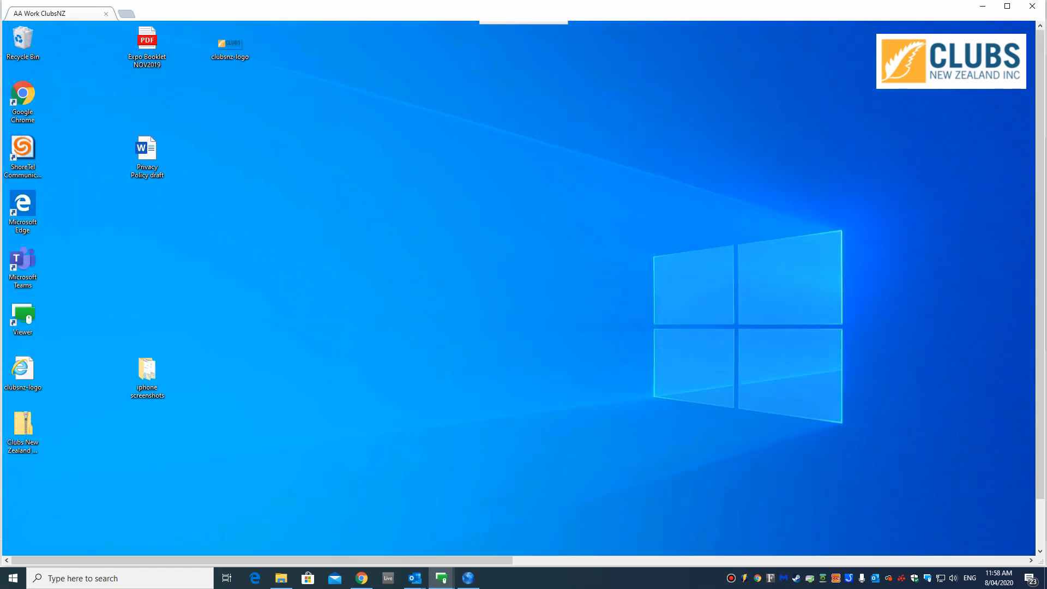